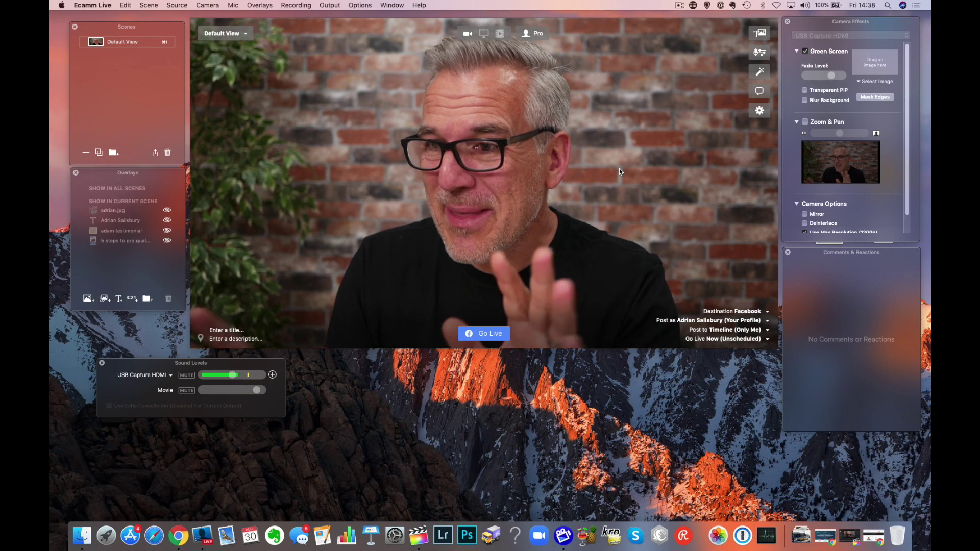
# Restore the ecamm.com Chrome window, move it lower, and bring Ecamm Live back in front.
pyautogui.moveTo(586, 169)
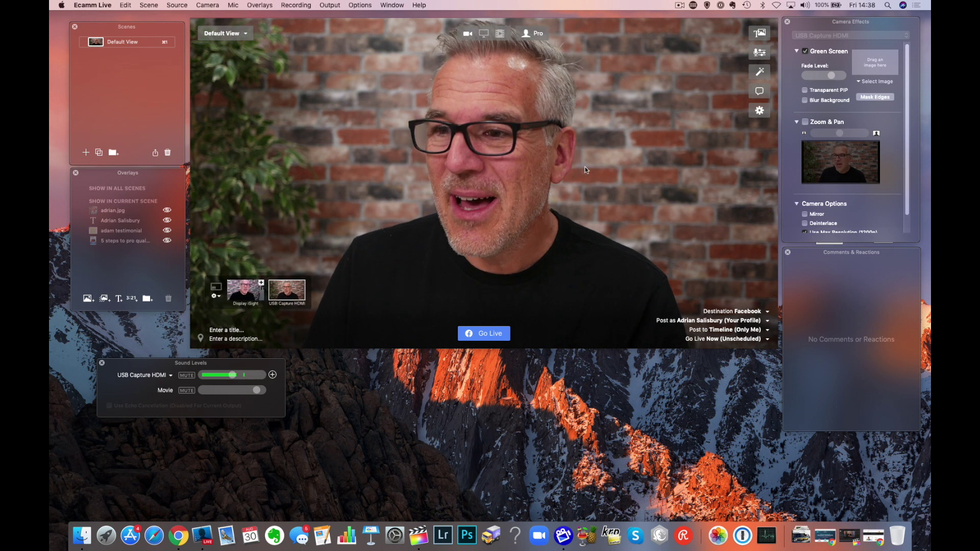
pyautogui.click(868, 536)
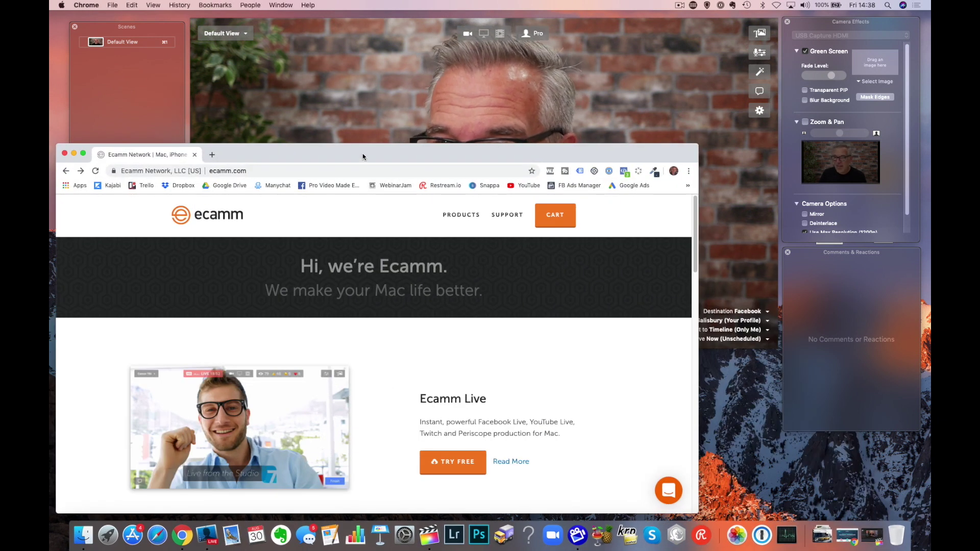
pyautogui.scroll(-10, 365, 332)
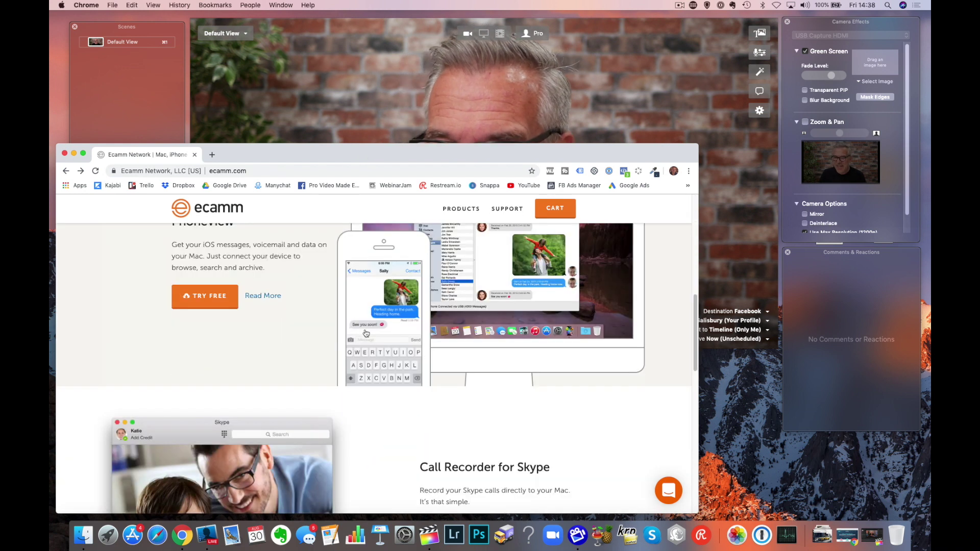
pyautogui.scroll(15, 366, 332)
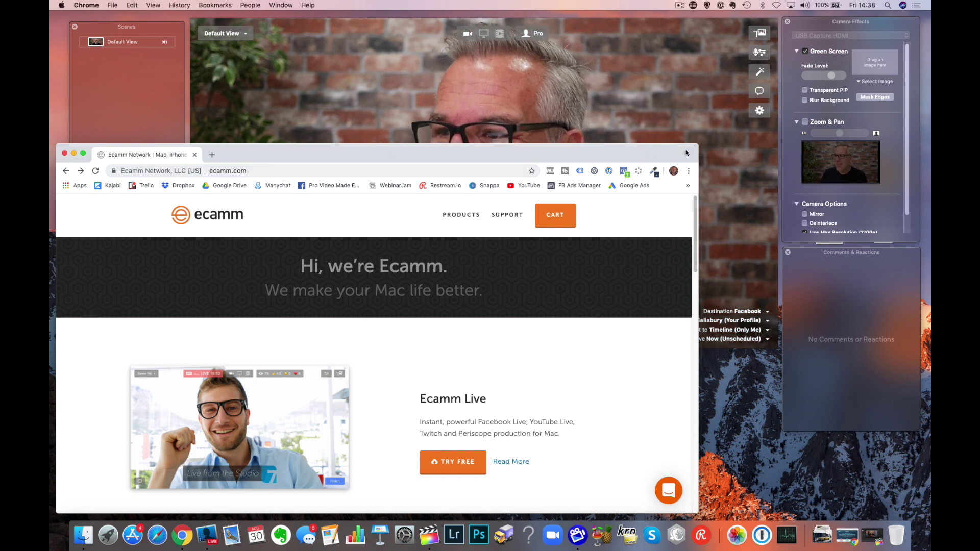
pyautogui.moveTo(687, 153); pyautogui.dragTo(662, 361)
pyautogui.moveTo(504, 232)
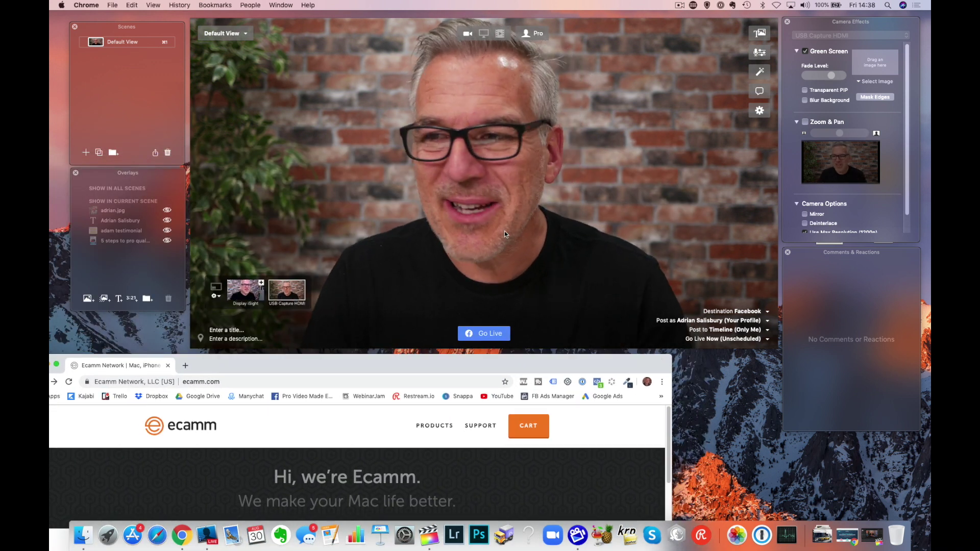
pyautogui.click(505, 231)
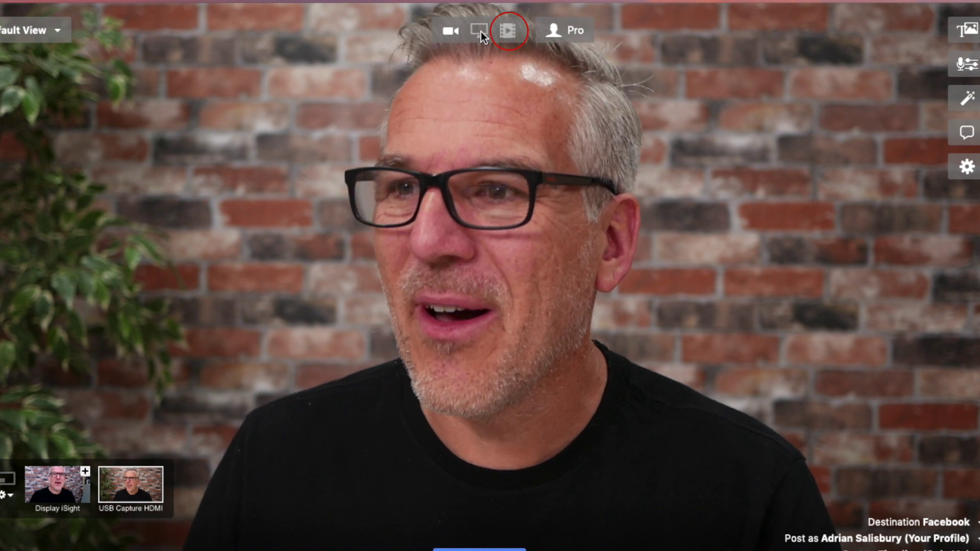
# Switch the broadcast to screen sharing with Google Chrome as the source.
pyautogui.click(480, 31)
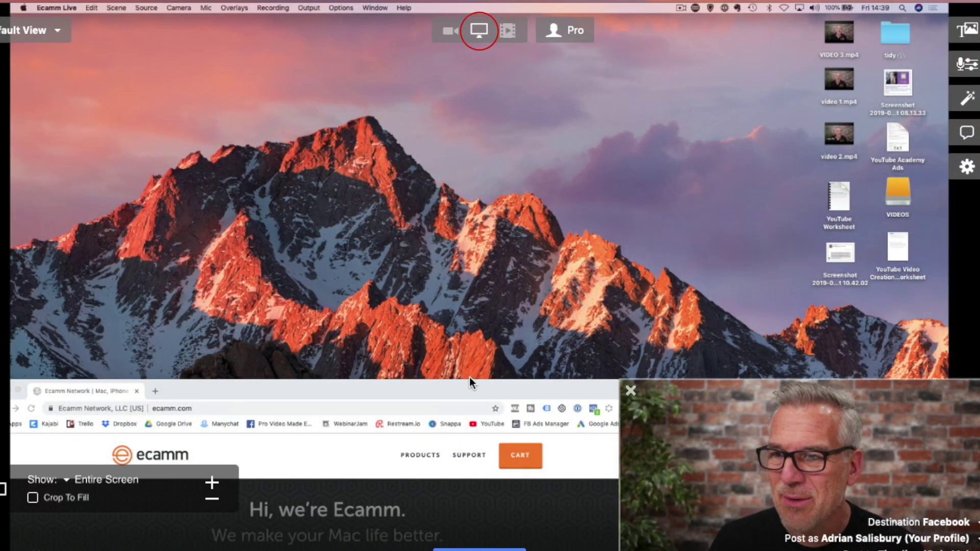
pyautogui.click(480, 31)
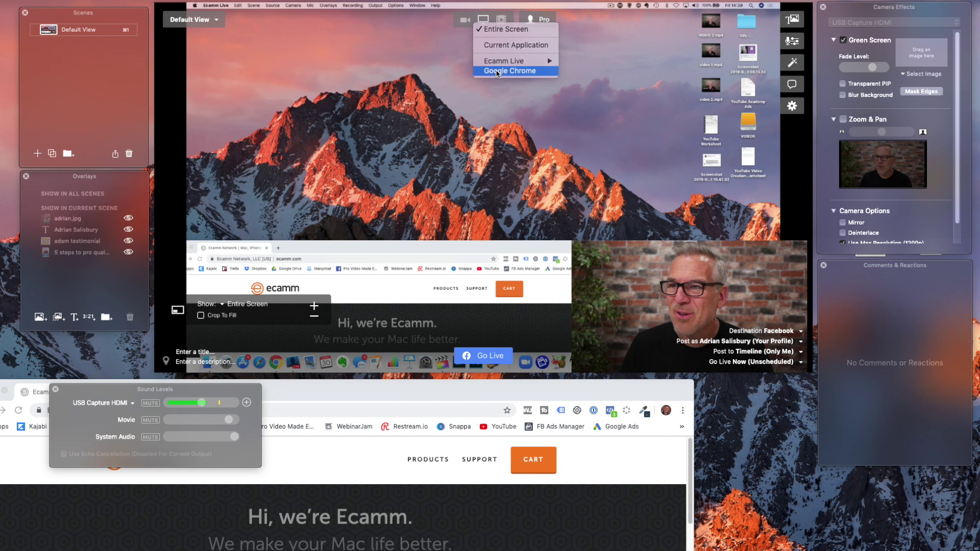
pyautogui.click(500, 112)
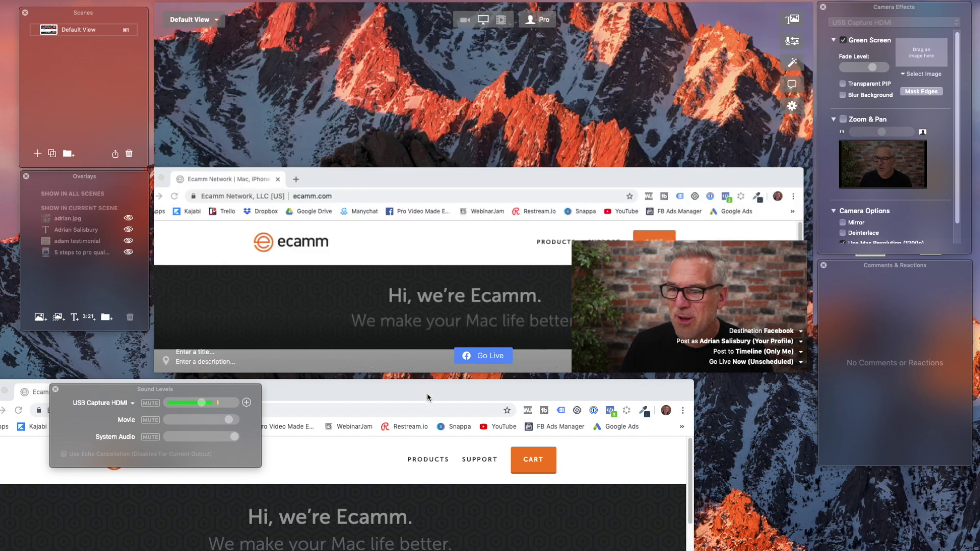
# Move the Chrome window up over the desktop and make it taller and wider.
pyautogui.moveTo(427, 397); pyautogui.dragTo(482, 153)
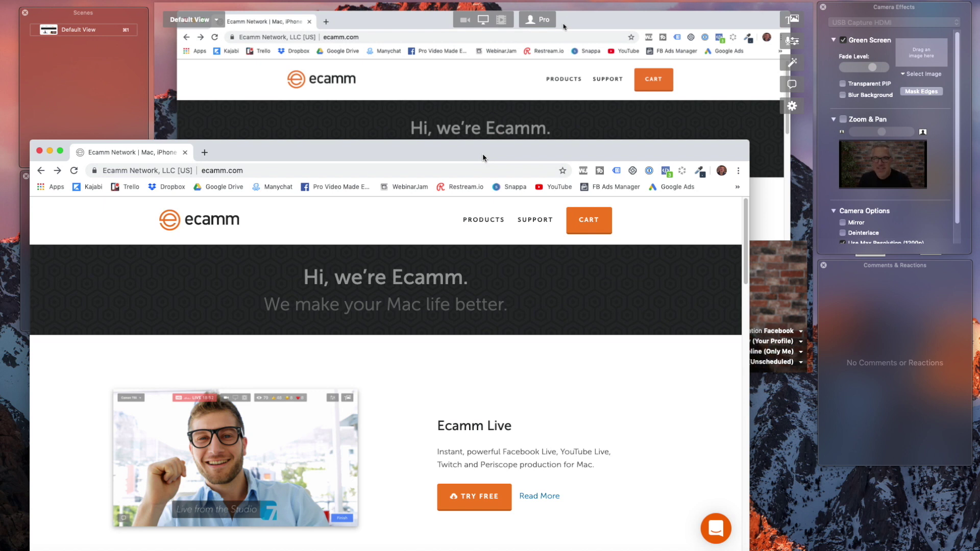
pyautogui.moveTo(724, 146); pyautogui.dragTo(512, 239)
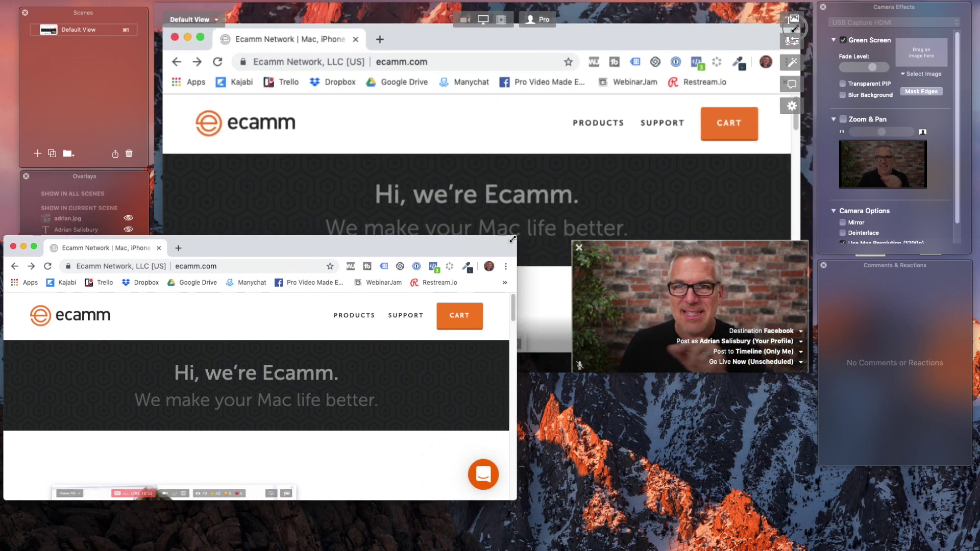
pyautogui.moveTo(513, 239); pyautogui.dragTo(512, 210)
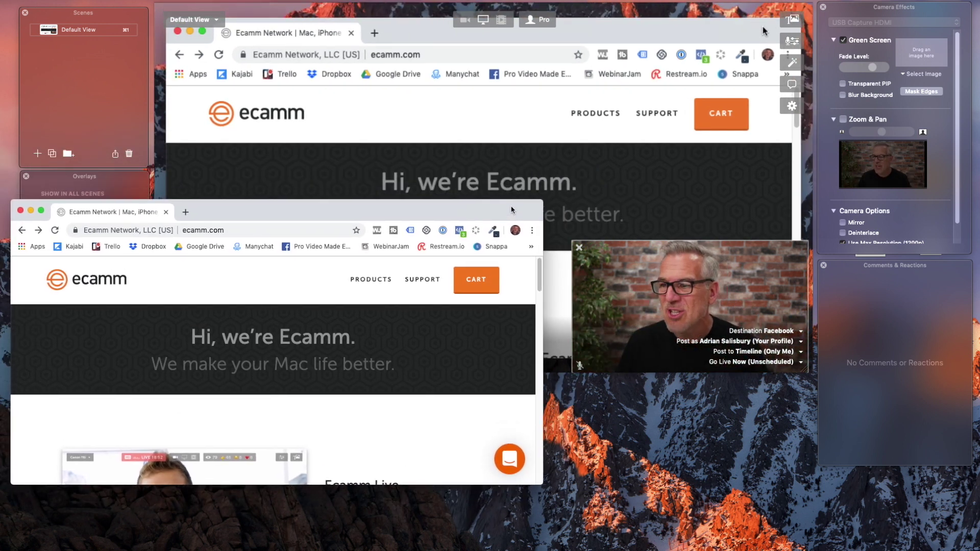
# Zoom out the ecamm.com page and shrink the Ecamm preview toward the top-right.
pyautogui.press('super+minus')
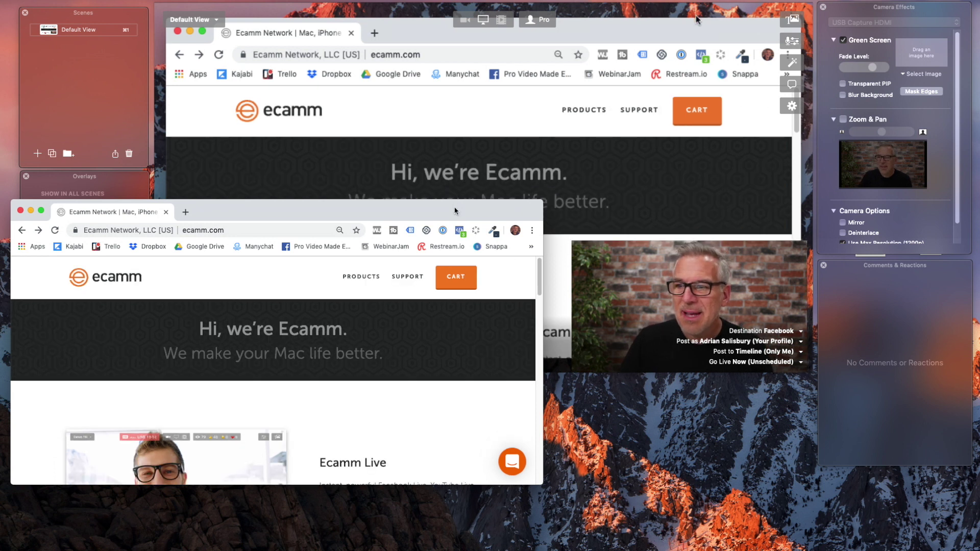
pyautogui.moveTo(455, 211); pyautogui.dragTo(450, 290)
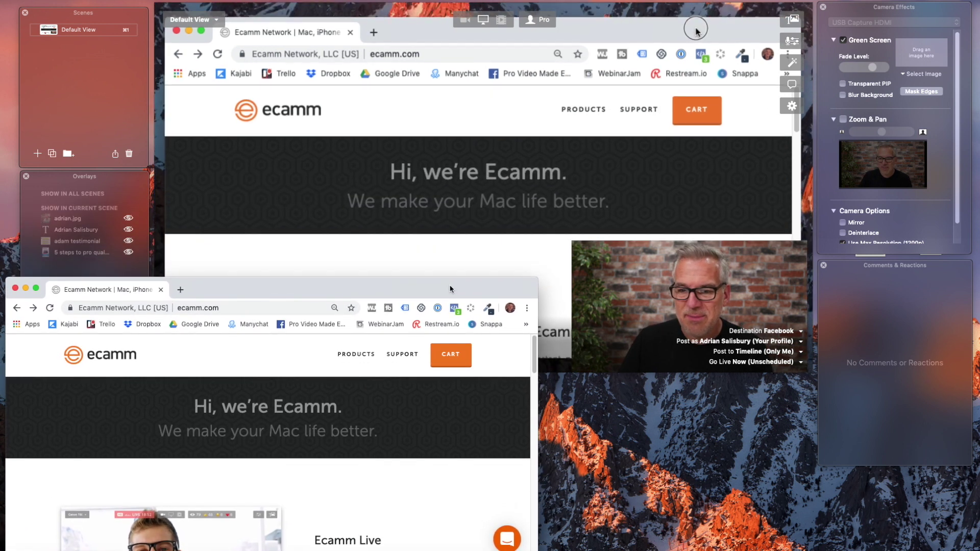
pyautogui.click(462, 248)
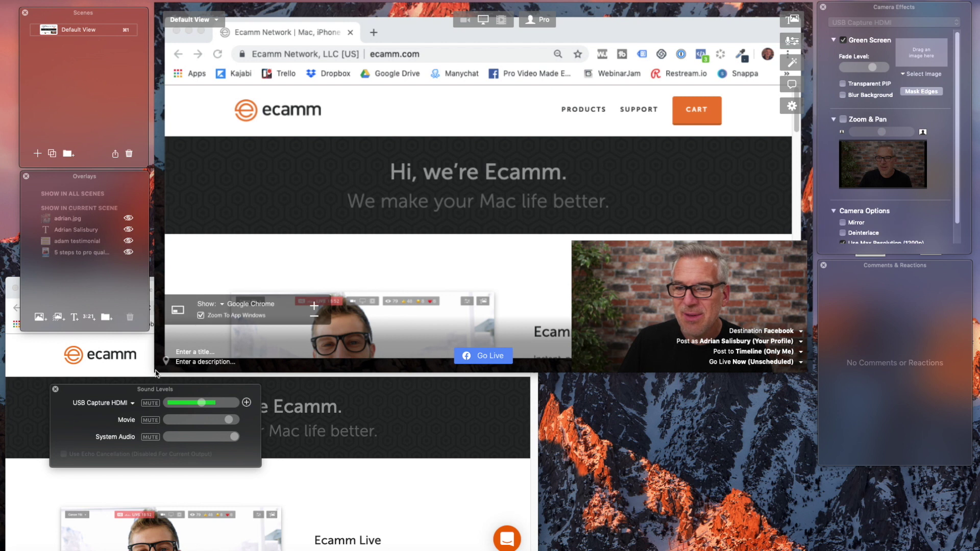
pyautogui.moveTo(157, 374); pyautogui.dragTo(412, 185)
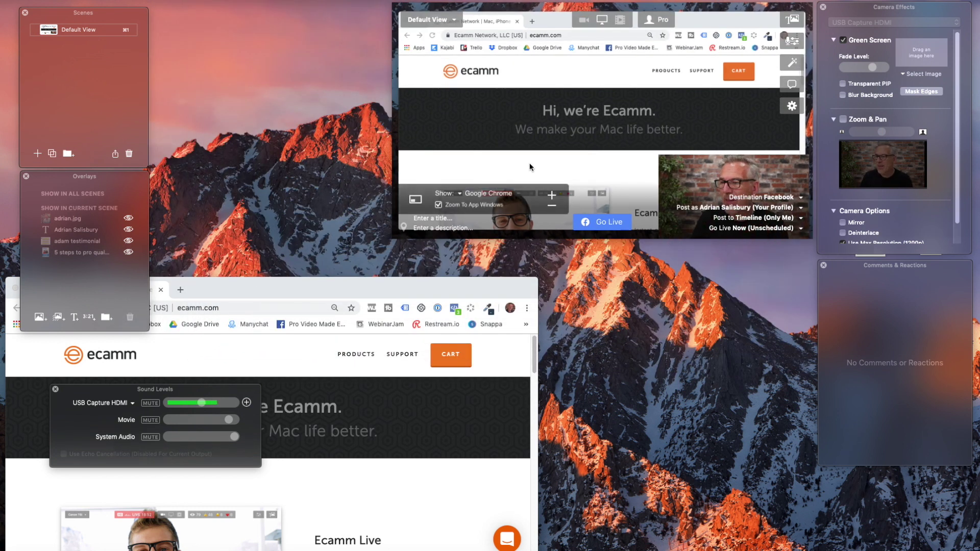
pyautogui.moveTo(420, 289); pyautogui.dragTo(427, 254)
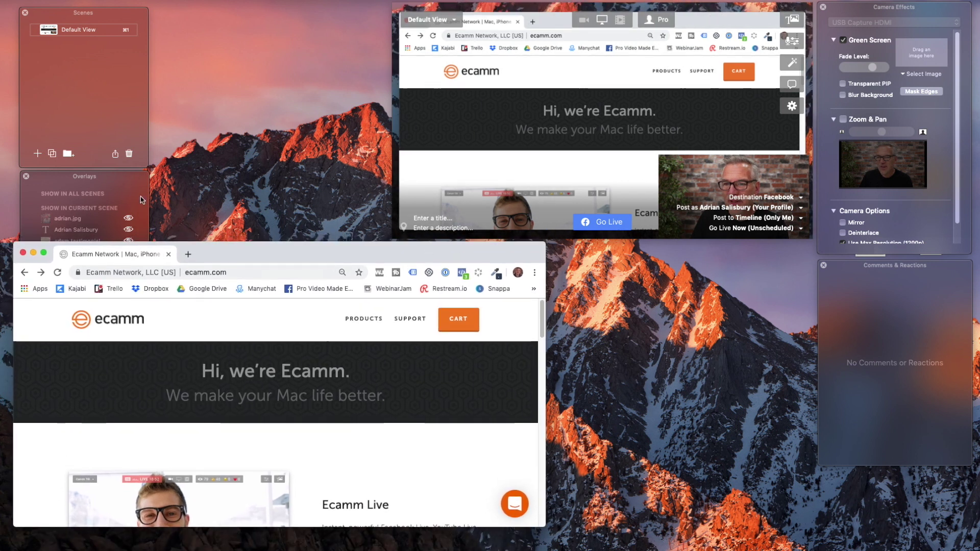
# Move the Overlays, Scenes and Sound Levels panels out of the way.
pyautogui.moveTo(120, 183); pyautogui.dragTo(795, 254)
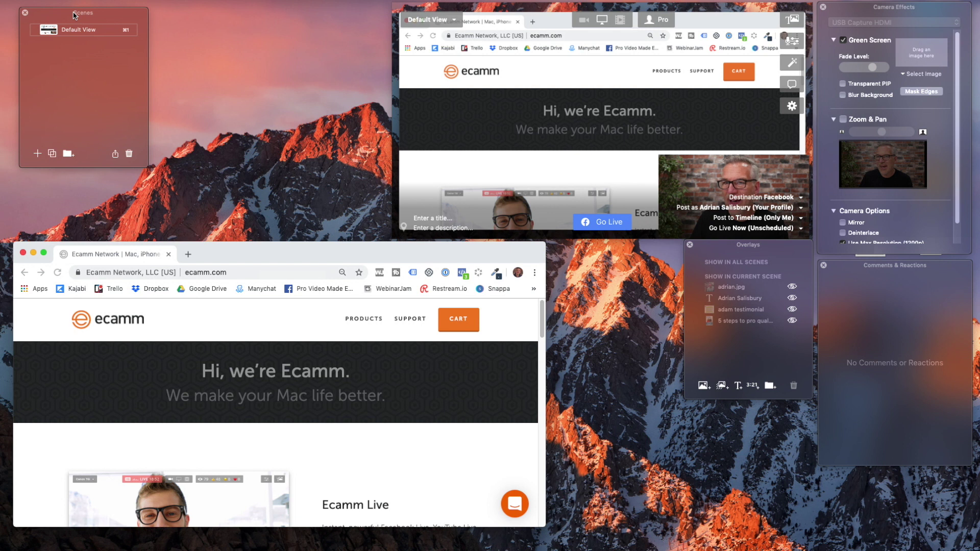
pyautogui.moveTo(75, 16); pyautogui.dragTo(316, 12)
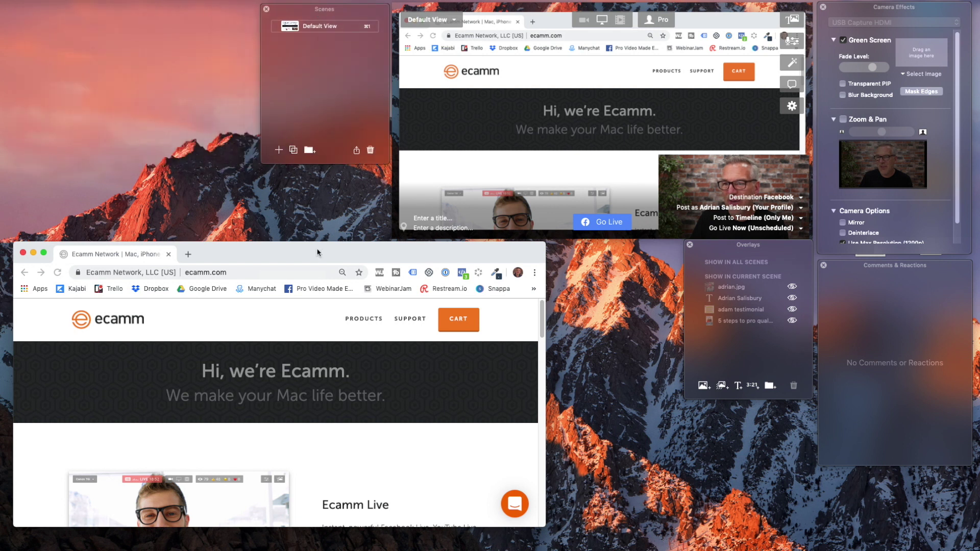
pyautogui.moveTo(317, 252); pyautogui.dragTo(331, 471)
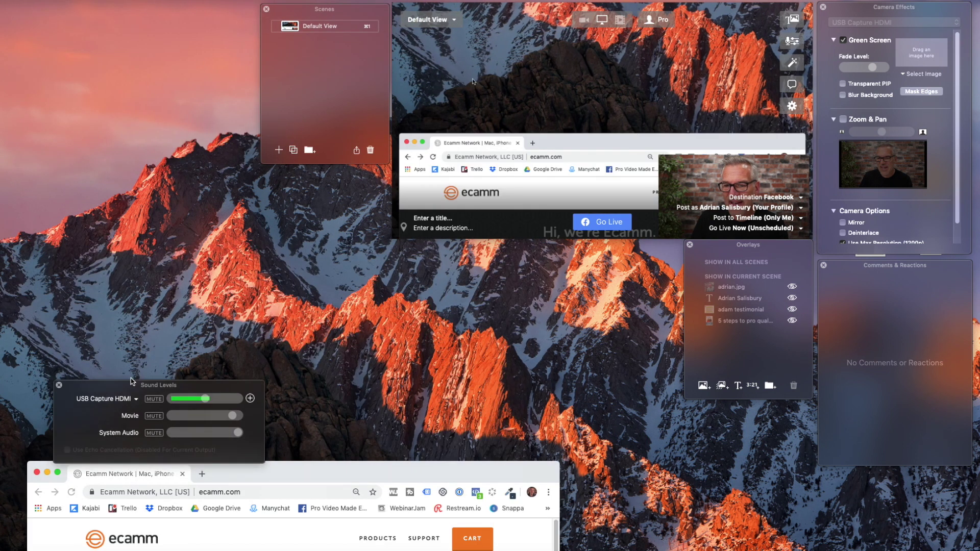
pyautogui.moveTo(132, 381); pyautogui.dragTo(121, 6)
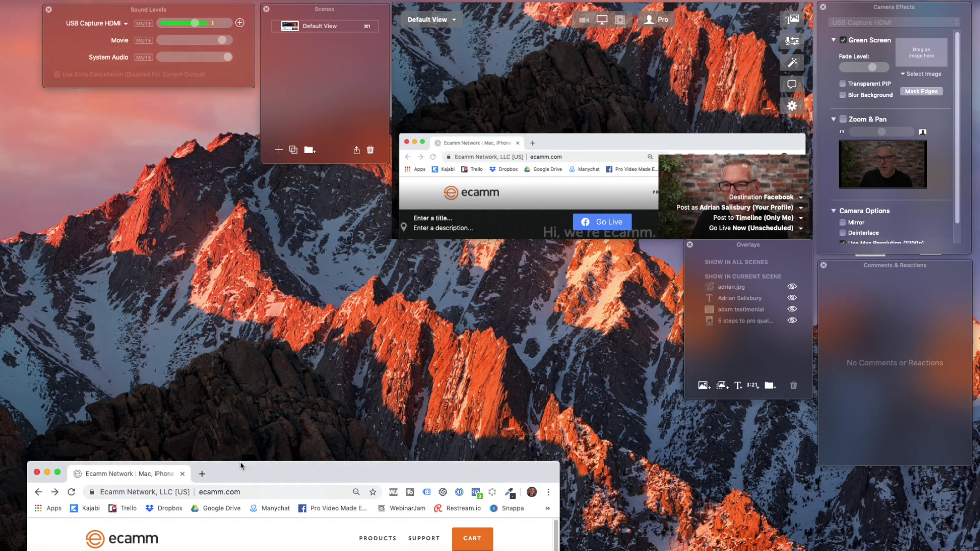
# Bring the whole Chrome window into view, enlarge it and nudge it up-left.
pyautogui.moveTo(241, 466); pyautogui.dragTo(256, 257)
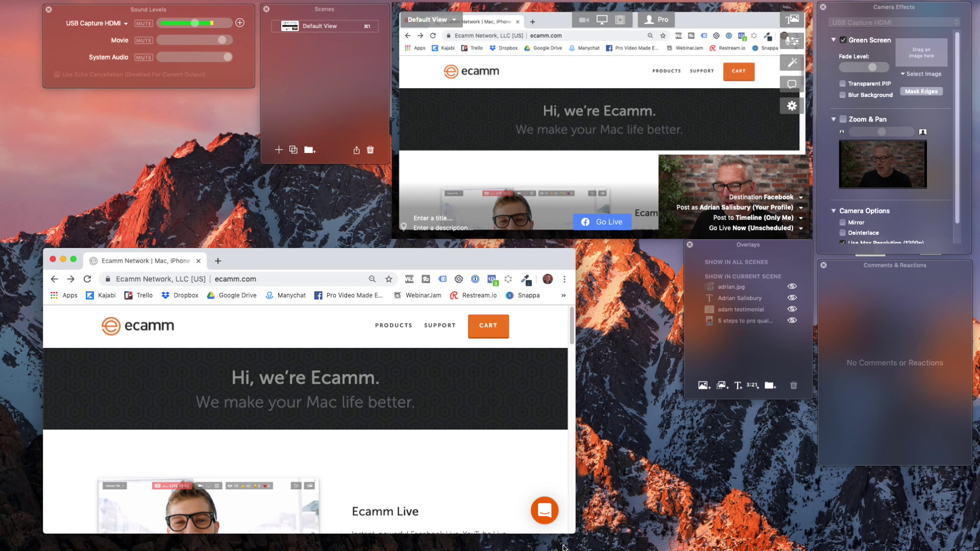
pyautogui.moveTo(574, 532); pyautogui.dragTo(585, 549)
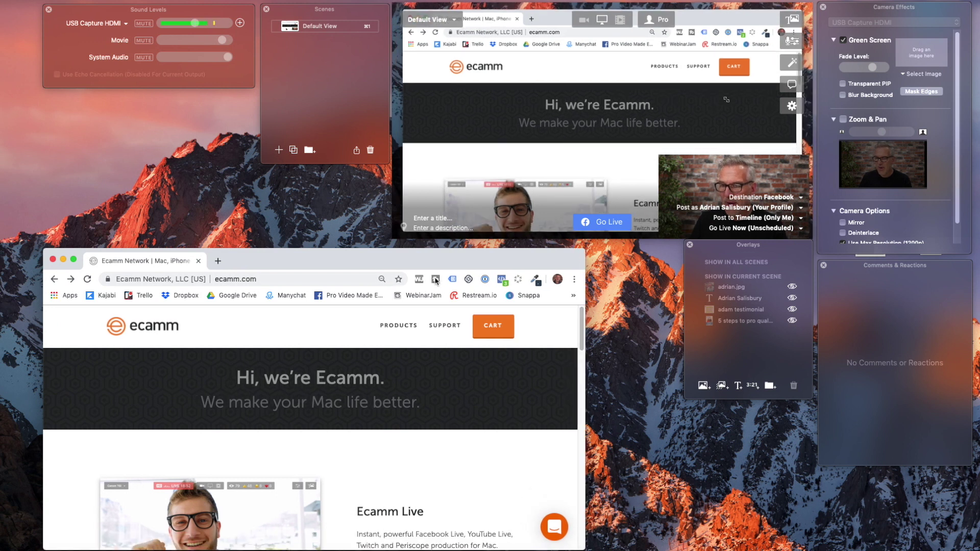
pyautogui.moveTo(426, 265); pyautogui.dragTo(418, 259)
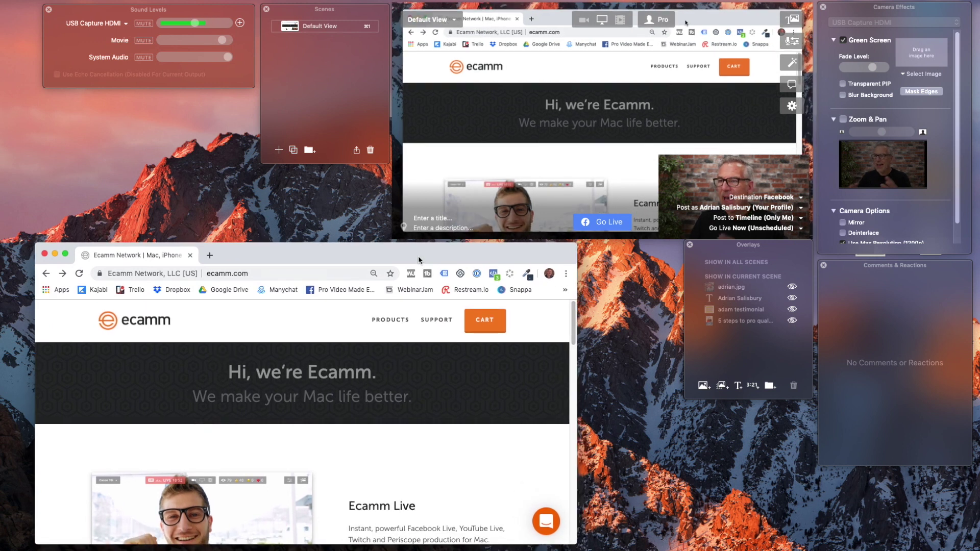
pyautogui.moveTo(565, 121)
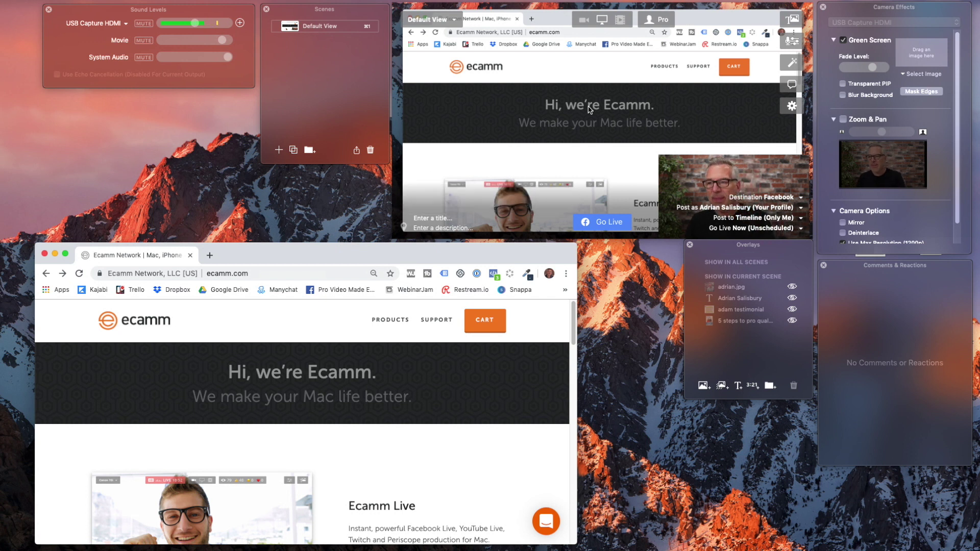
pyautogui.moveTo(591, 108)
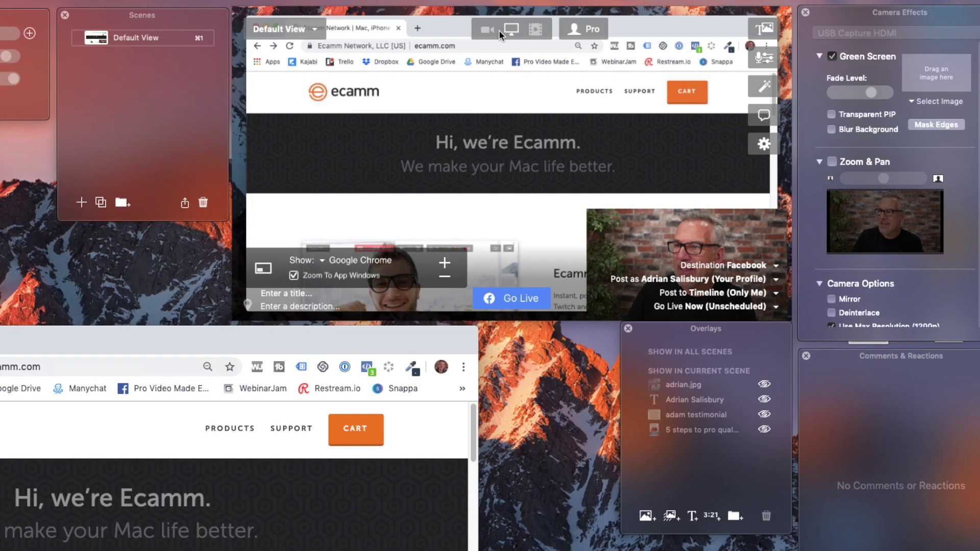
# Change the screen-share source to Entire Screen.
pyautogui.click(594, 22)
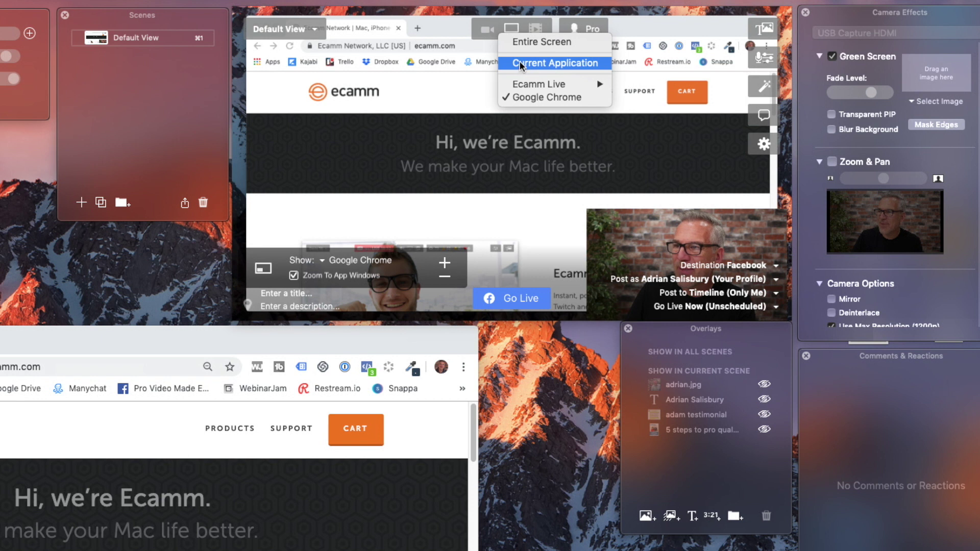
pyautogui.click(525, 43)
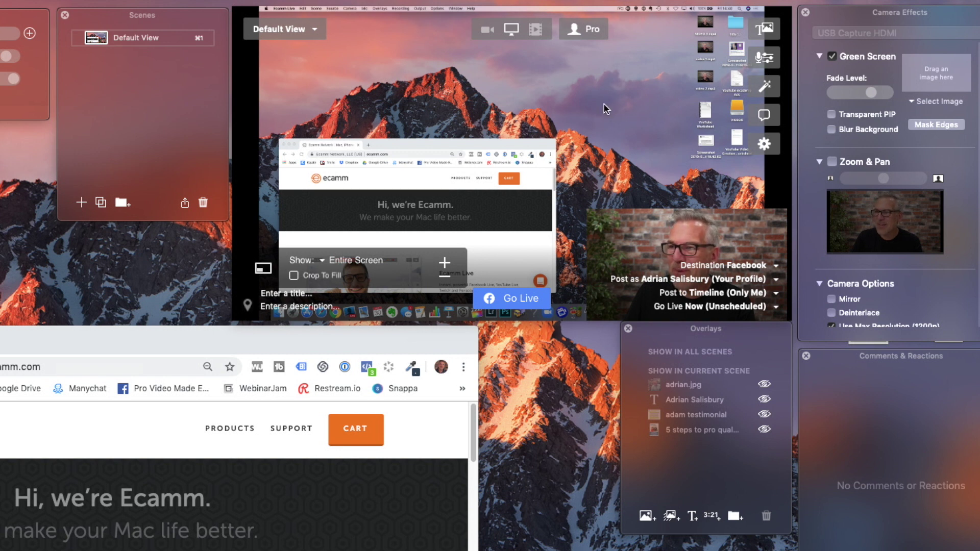
# Uncheck Include Desktop Picture in Screen Sharing preferences, then close Preferences.
pyautogui.click(764, 145)
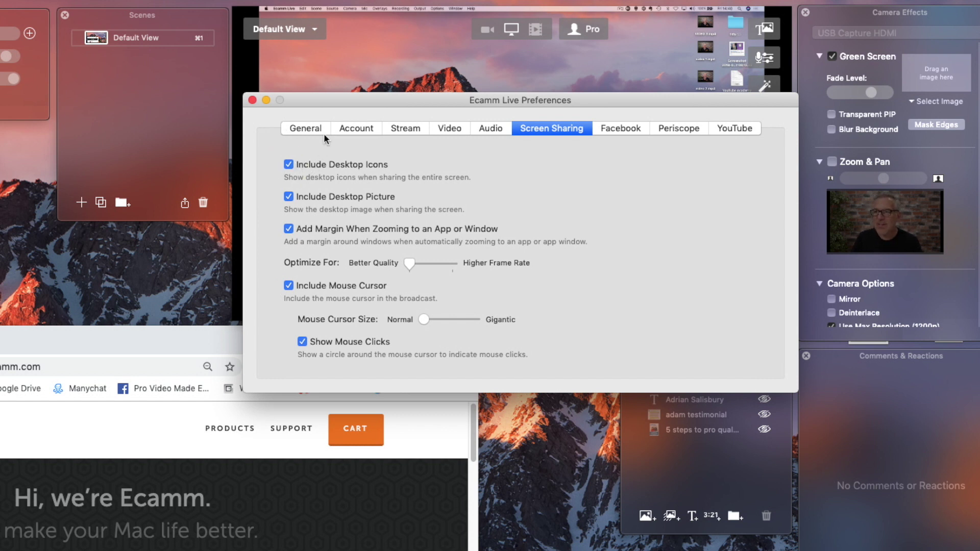
pyautogui.moveTo(353, 105); pyautogui.dragTo(165, 193)
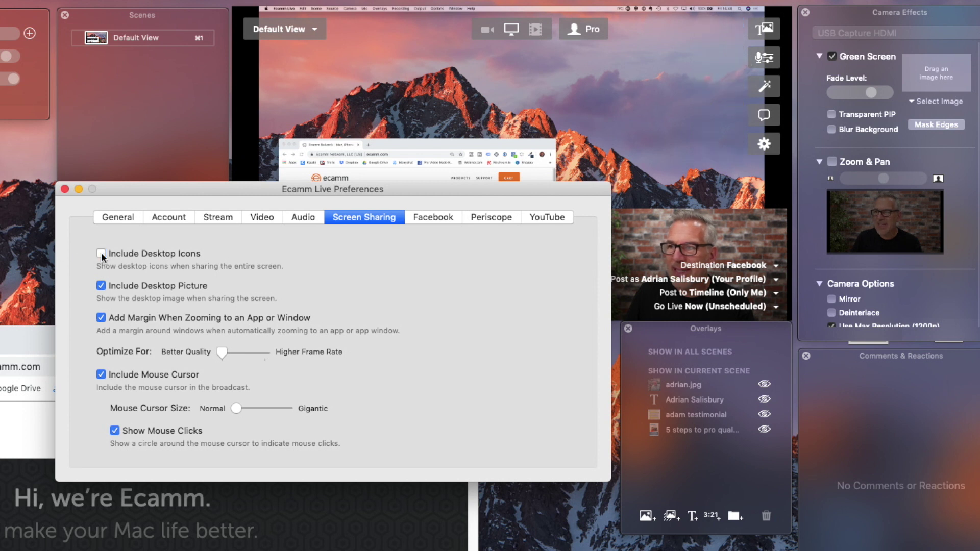
pyautogui.click(101, 286)
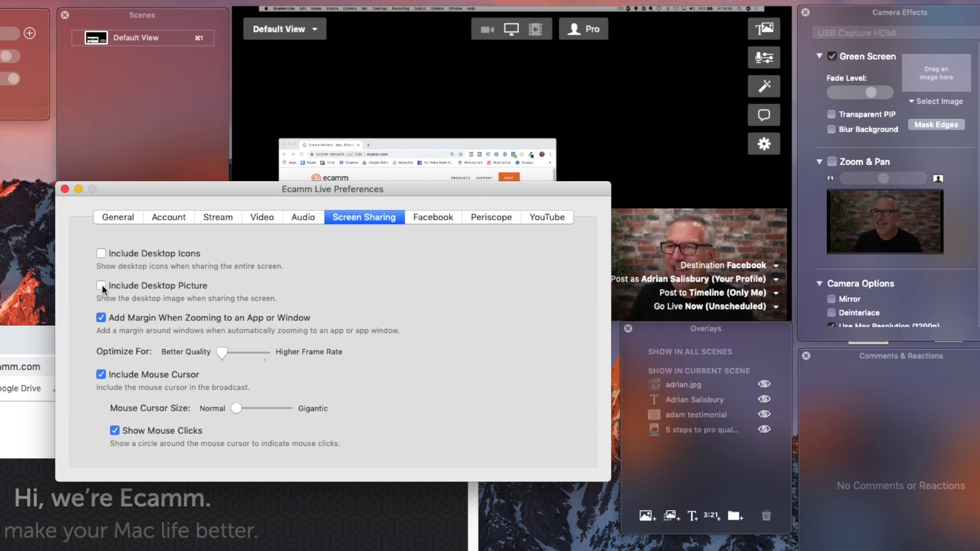
pyautogui.click(64, 188)
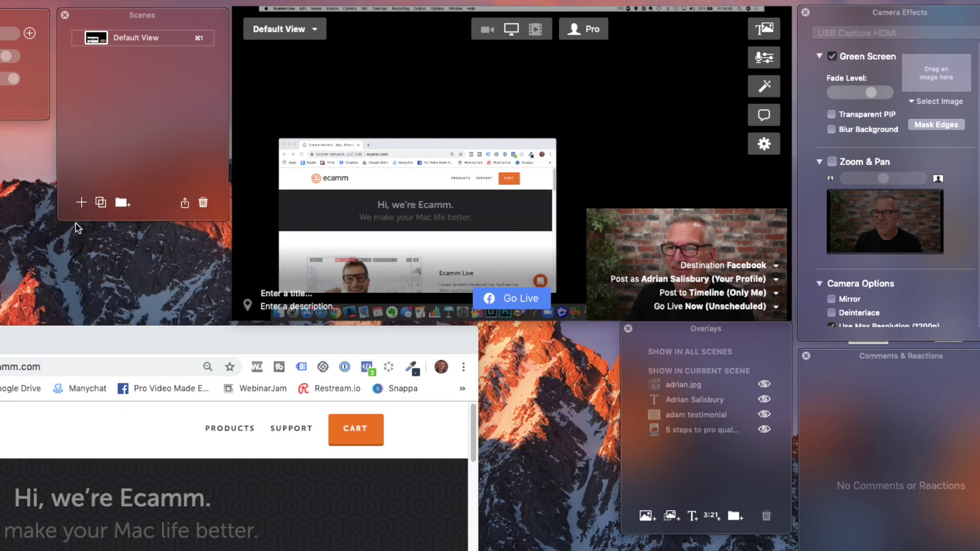
# Move the Chrome window up, widen it, and switch the share source to Google Chrome.
pyautogui.moveTo(198, 404); pyautogui.dragTo(184, 325)
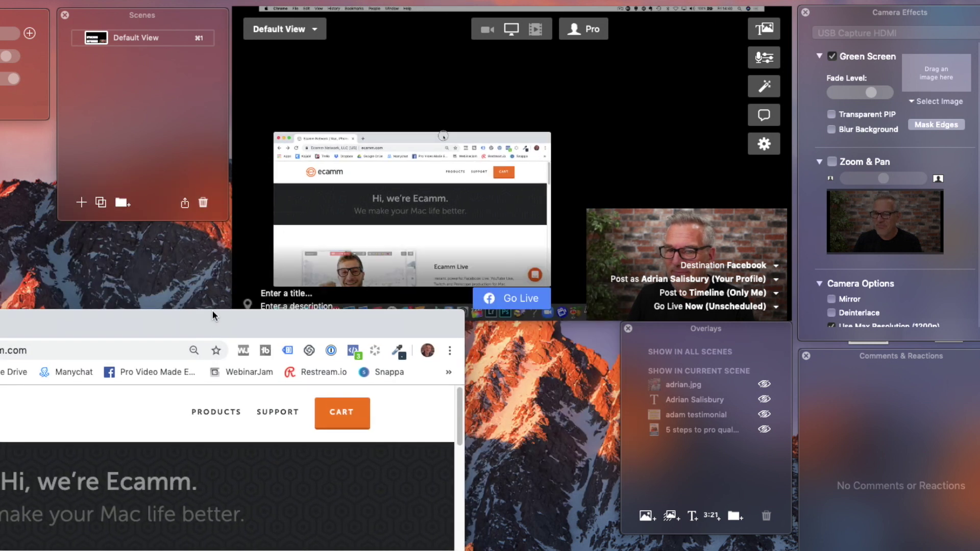
pyautogui.moveTo(461, 316); pyautogui.dragTo(527, 312)
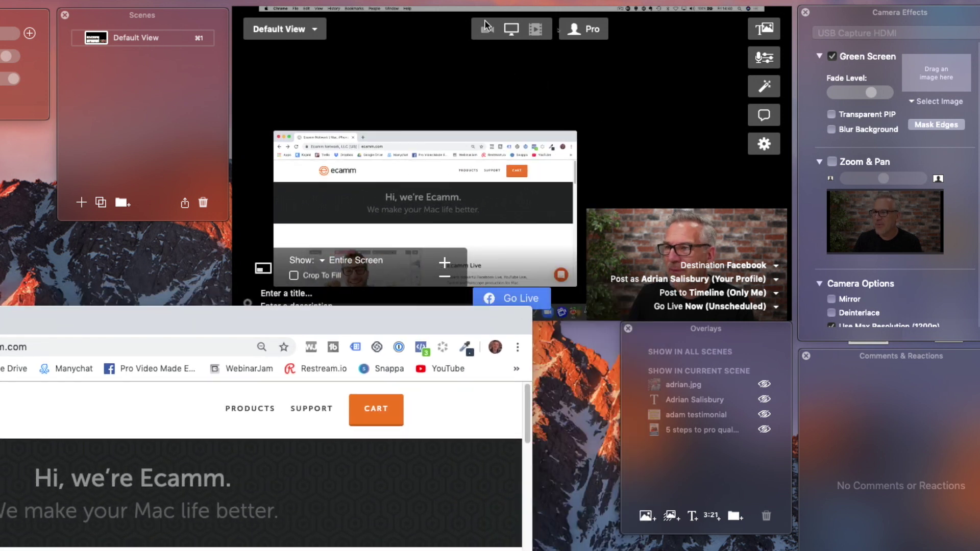
pyautogui.click(508, 28)
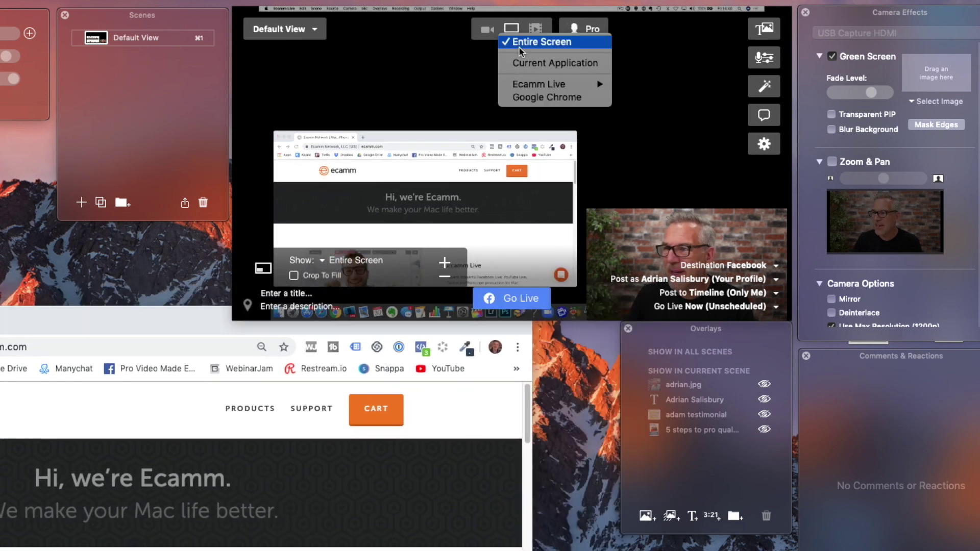
pyautogui.click(521, 97)
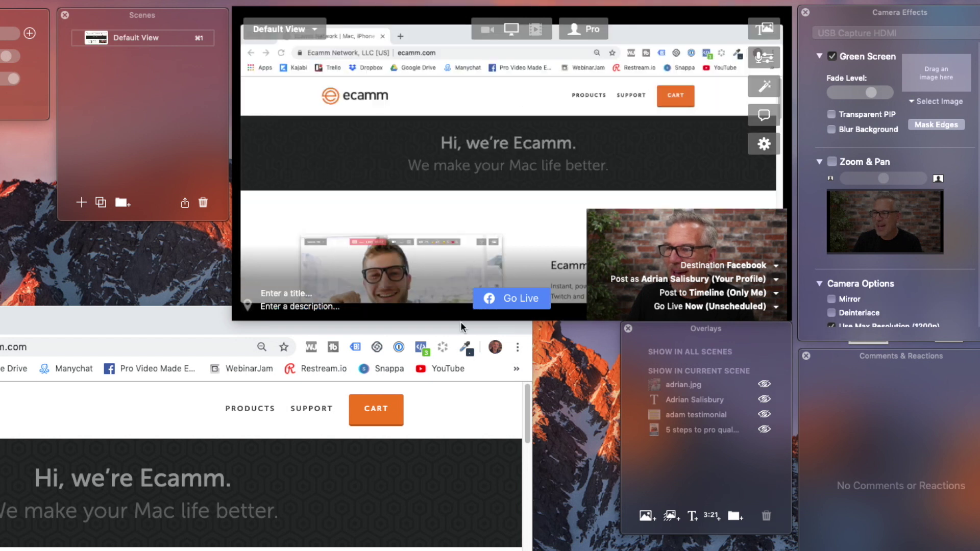
pyautogui.moveTo(571, 222)
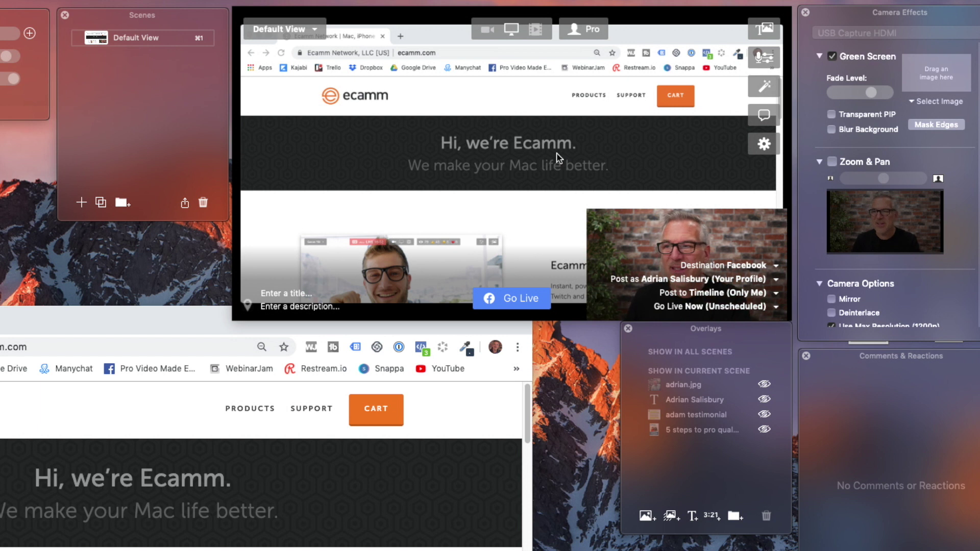
pyautogui.moveTo(450, 157)
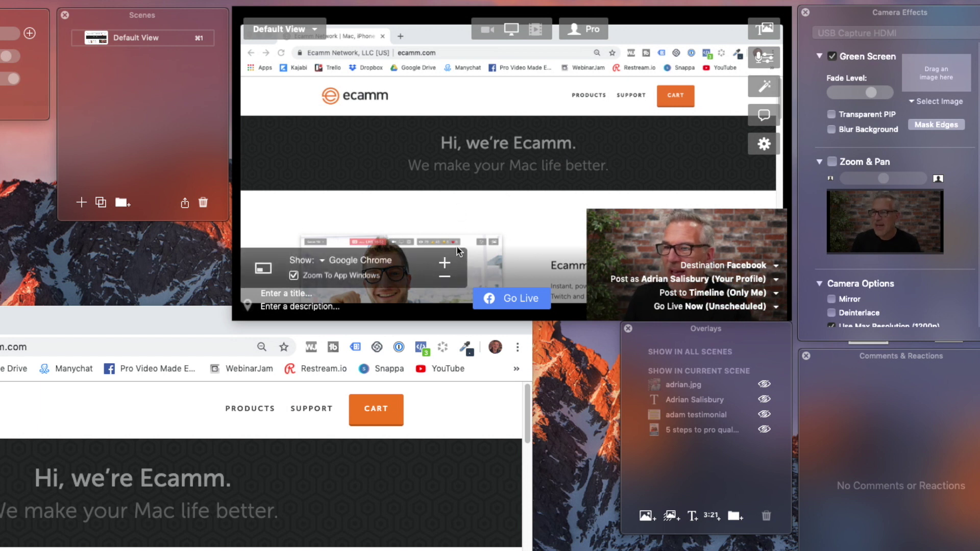
# Check the screen-share source list, keeping Google Chrome selected.
pyautogui.click(372, 261)
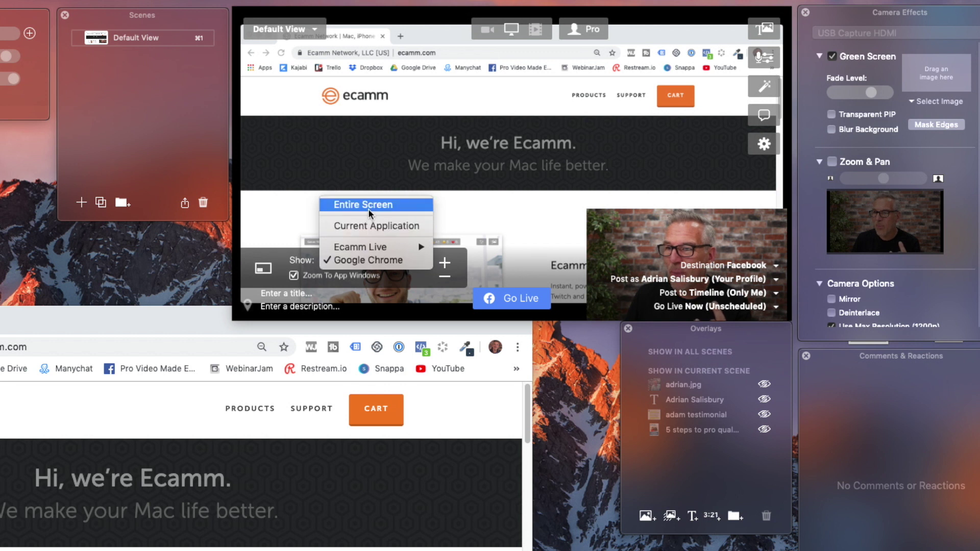
pyautogui.click(294, 212)
pyautogui.click(305, 262)
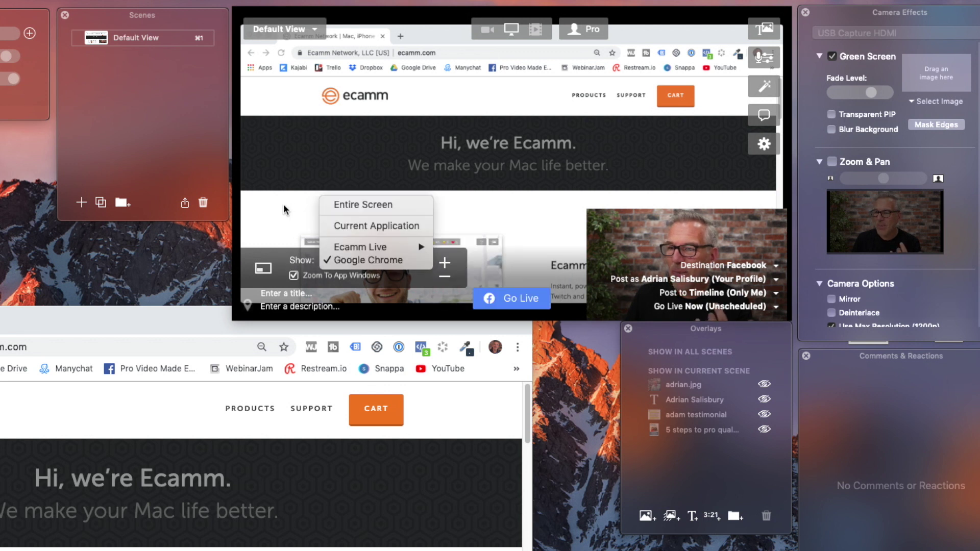
pyautogui.click(361, 265)
pyautogui.click(365, 263)
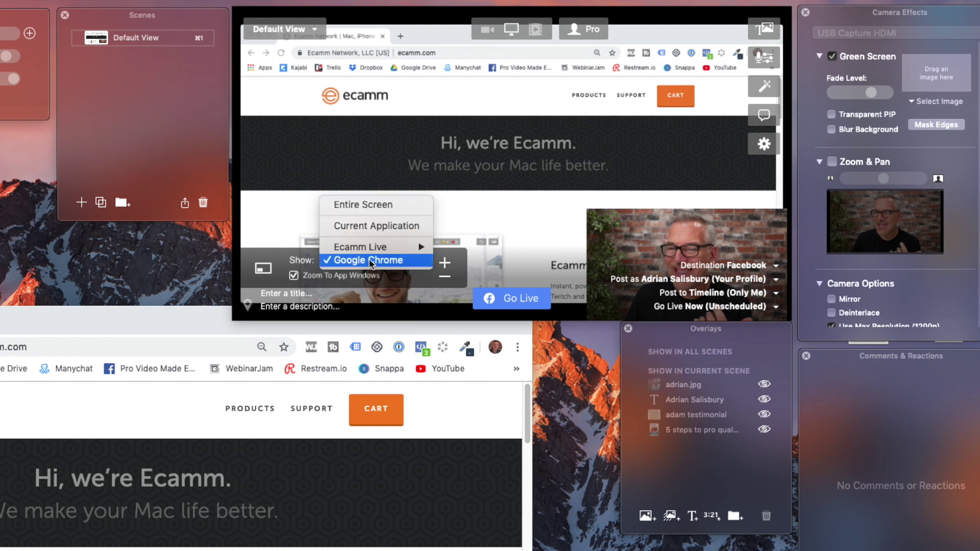
pyautogui.click(371, 262)
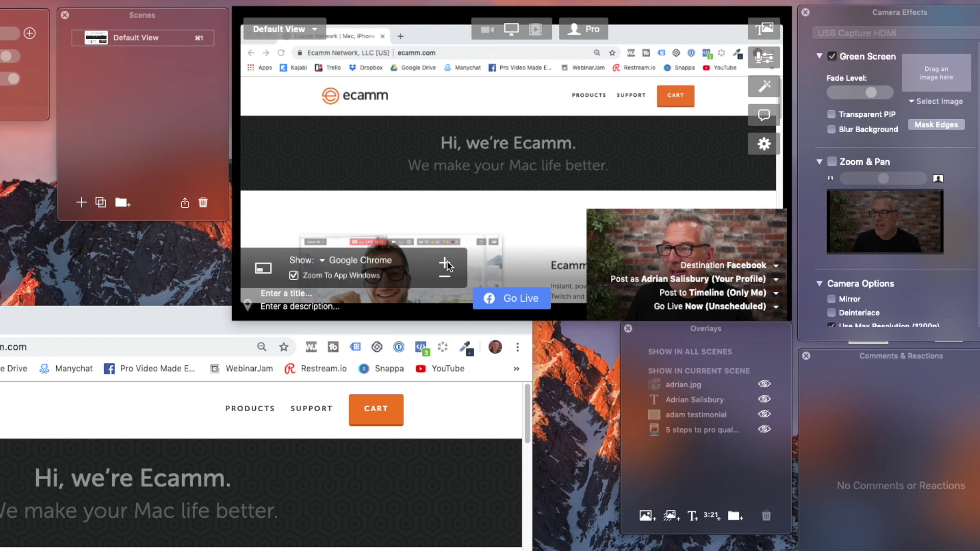
# Zoom the shared Chrome window in to fill the preview, then narrow the Chrome window.
pyautogui.click(445, 263)
pyautogui.click(446, 264)
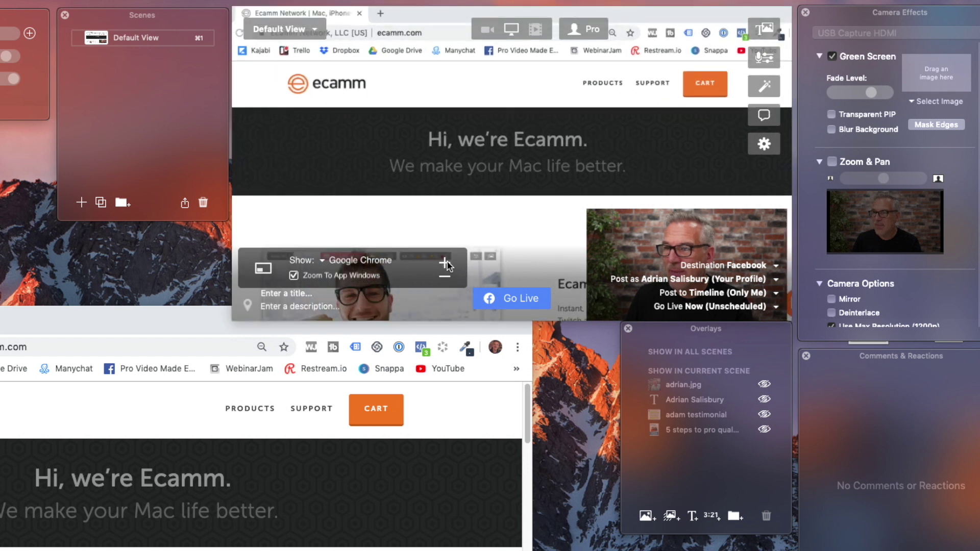
pyautogui.click(443, 277)
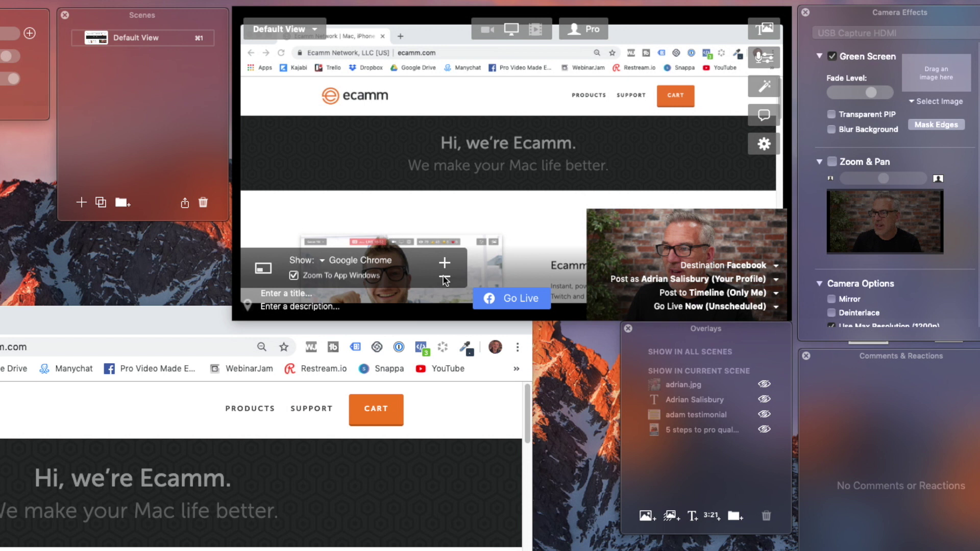
pyautogui.click(445, 264)
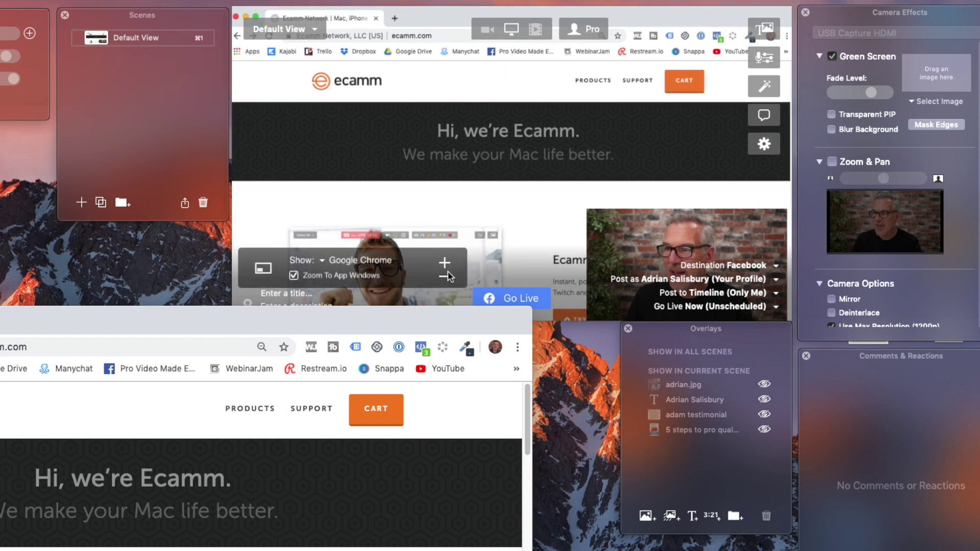
pyautogui.click(447, 264)
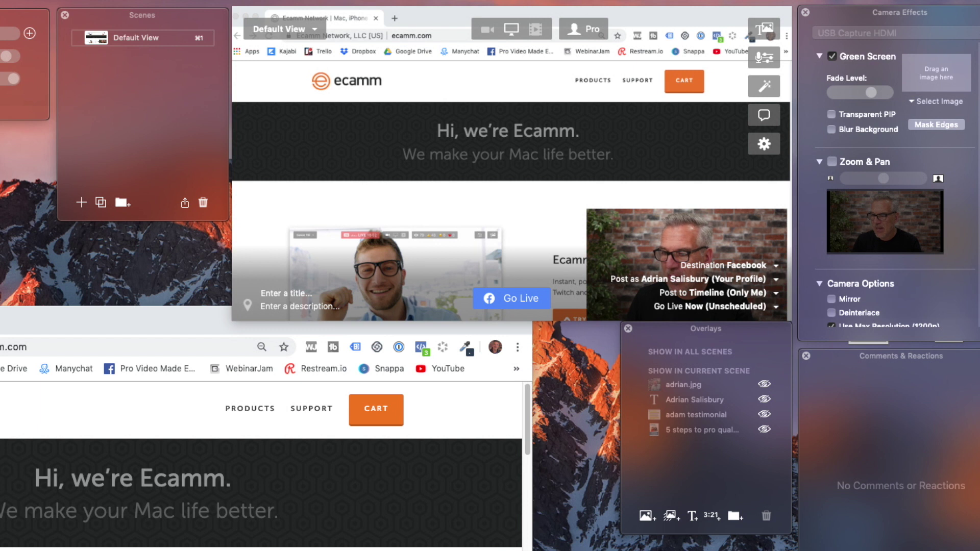
pyautogui.moveTo(531, 434)
pyautogui.mouseDown()
pyautogui.moveTo(336, 434)
pyautogui.moveTo(694, 434)
pyautogui.moveTo(503, 434)
pyautogui.moveTo(519, 434)
pyautogui.mouseUp()
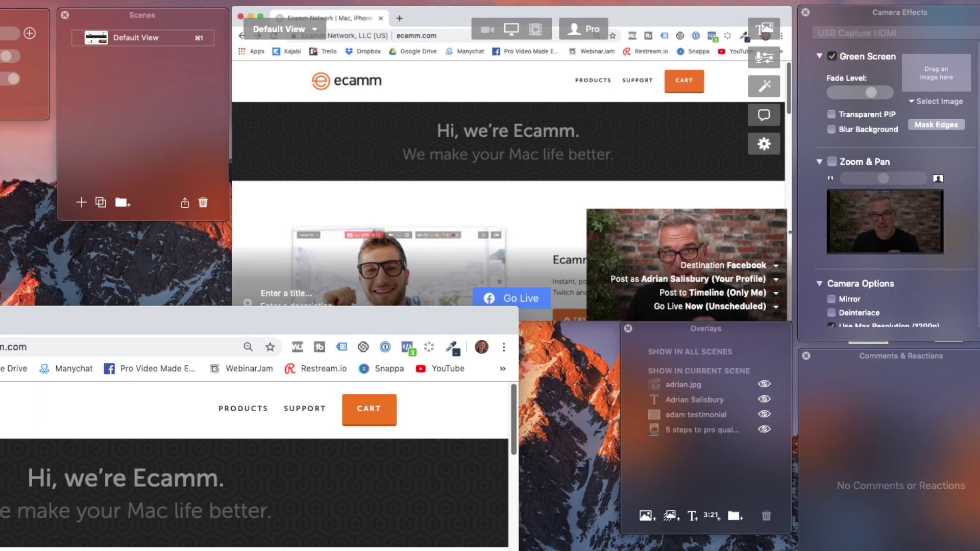
pyautogui.click(476, 195)
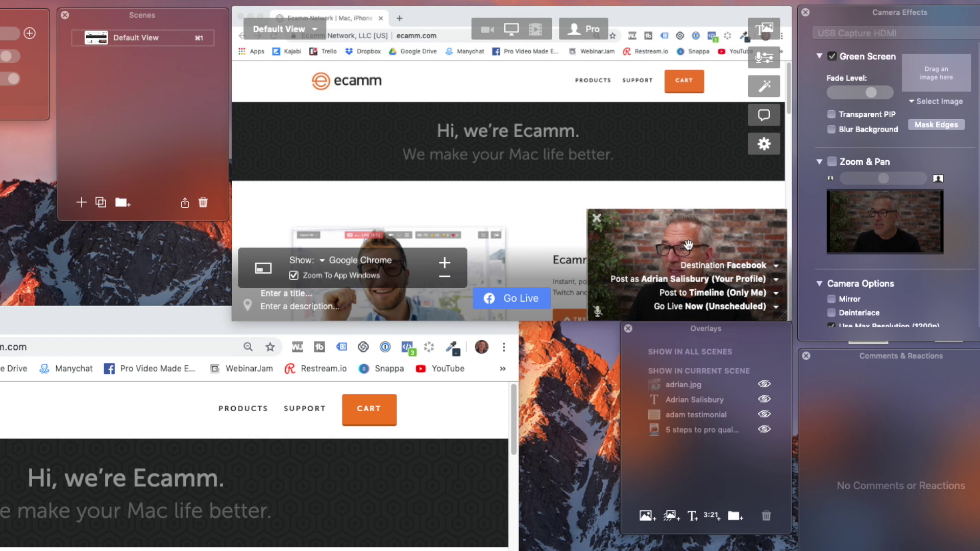
pyautogui.moveTo(640, 221)
pyautogui.mouseDown()
pyautogui.moveTo(449, 122)
pyautogui.moveTo(648, 223)
pyautogui.mouseUp()
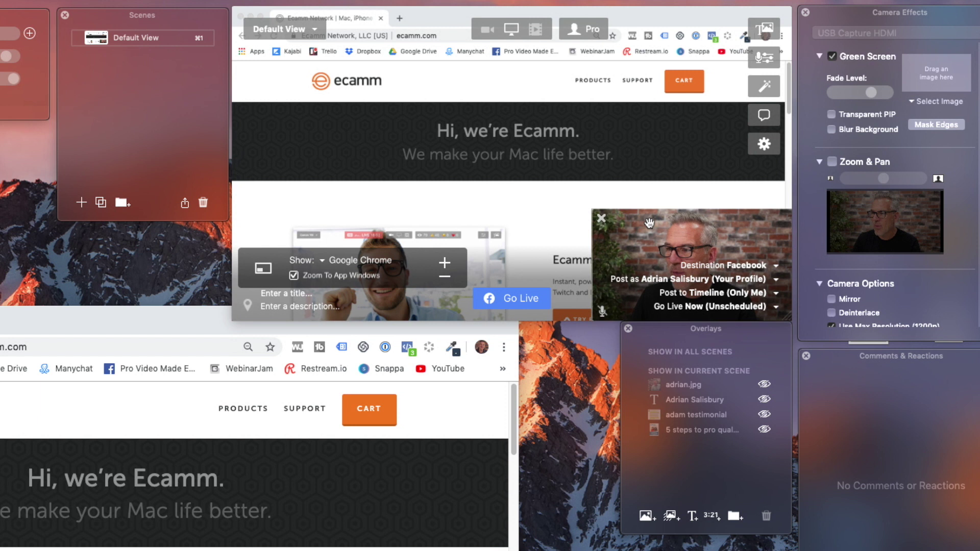
pyautogui.click(264, 269)
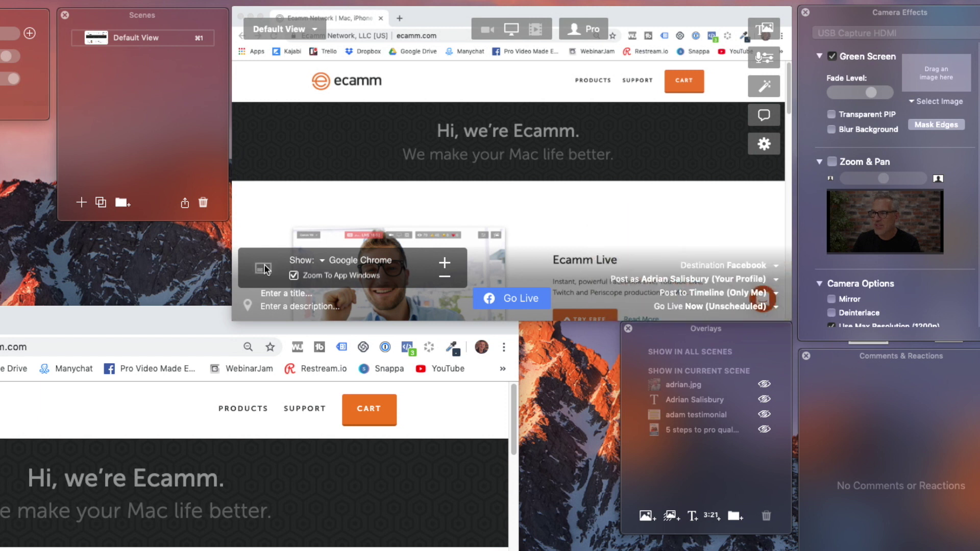
pyautogui.click(264, 270)
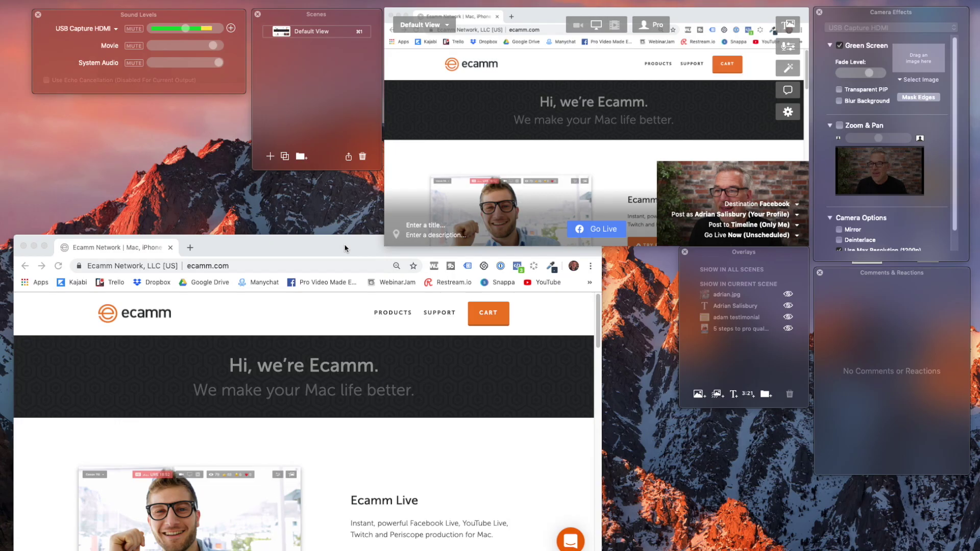
# Reposition the Chrome window higher and make it wider and taller.
pyautogui.moveTo(184, 321); pyautogui.dragTo(173, 250)
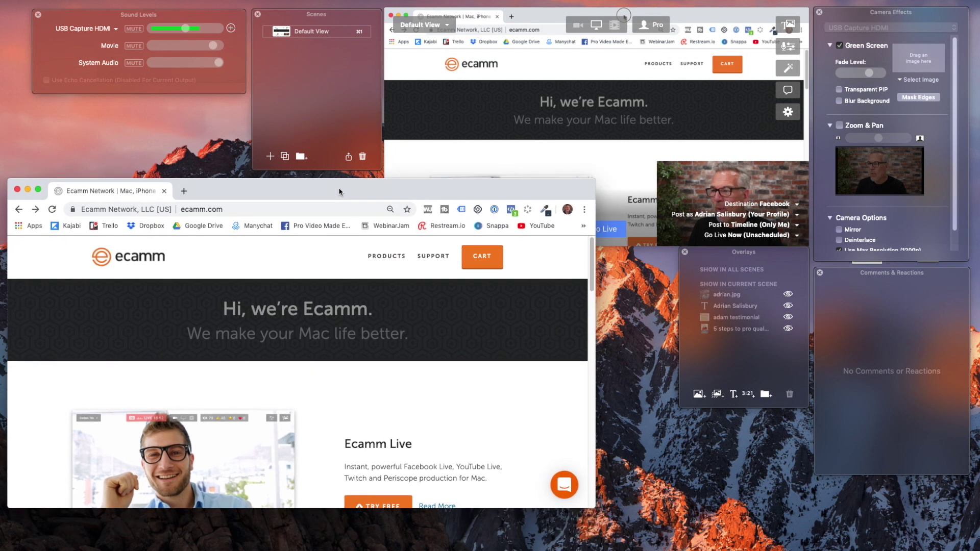
pyautogui.moveTo(339, 192); pyautogui.dragTo(340, 231)
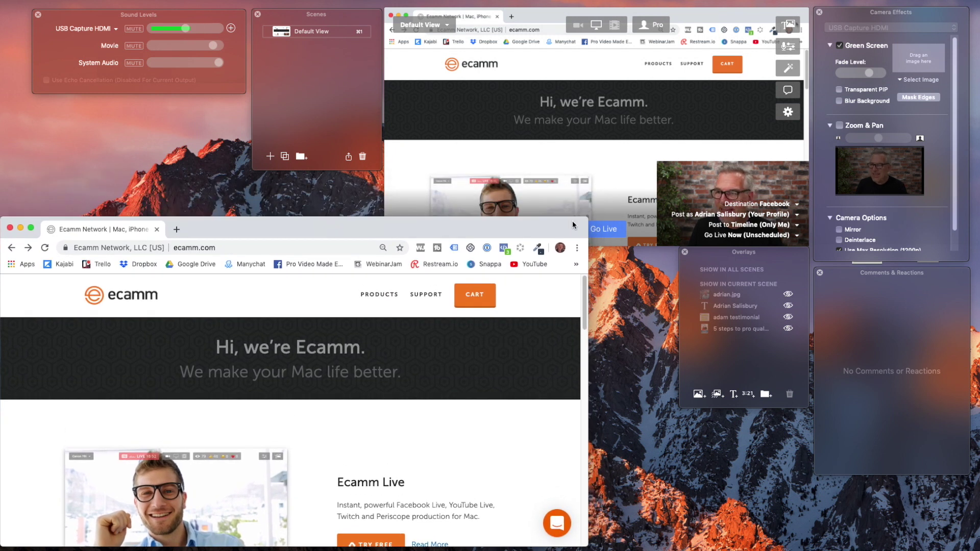
pyautogui.moveTo(588, 217); pyautogui.dragTo(679, 155)
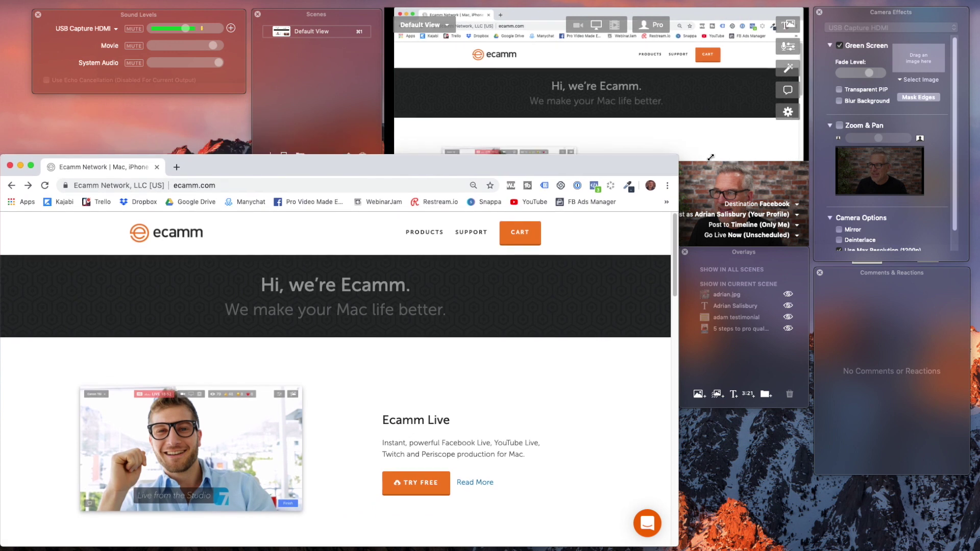
pyautogui.moveTo(601, 169); pyautogui.dragTo(601, 124)
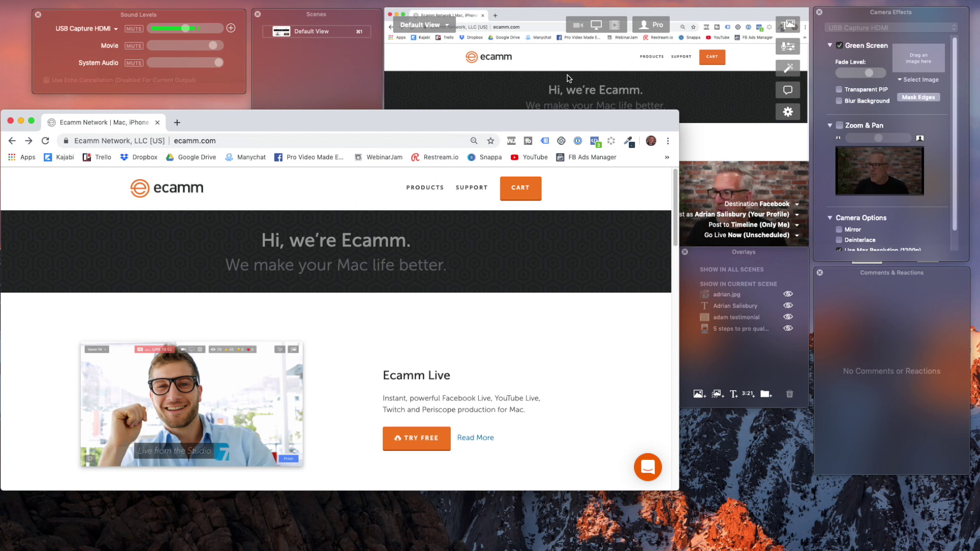
# Post as your profile to Timeline (Only Me) and go live on Facebook.
pyautogui.click(755, 135)
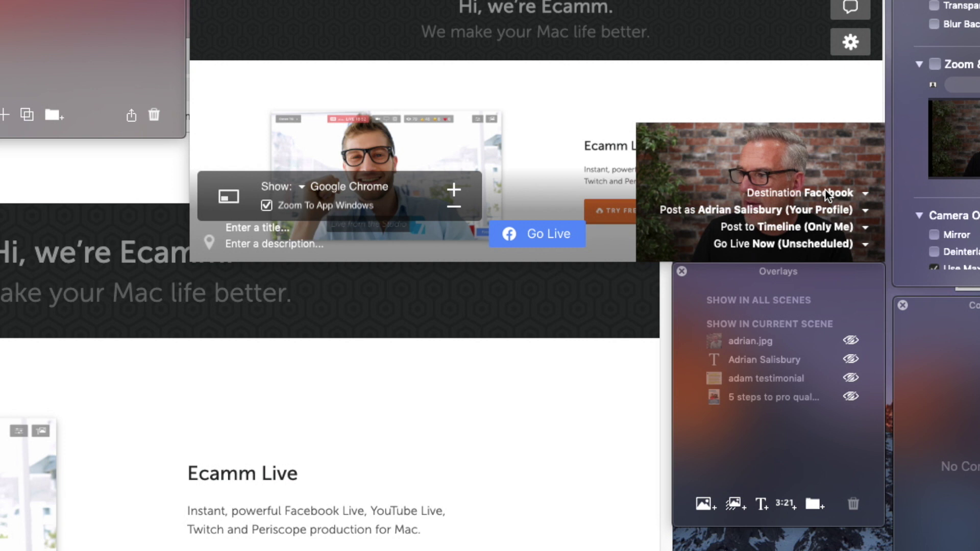
pyautogui.click(823, 212)
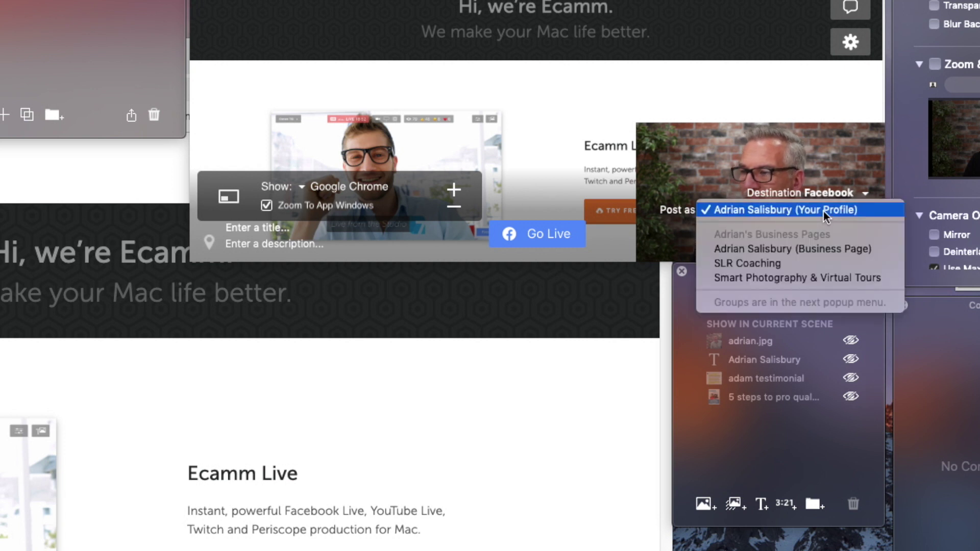
pyautogui.click(823, 212)
pyautogui.click(825, 228)
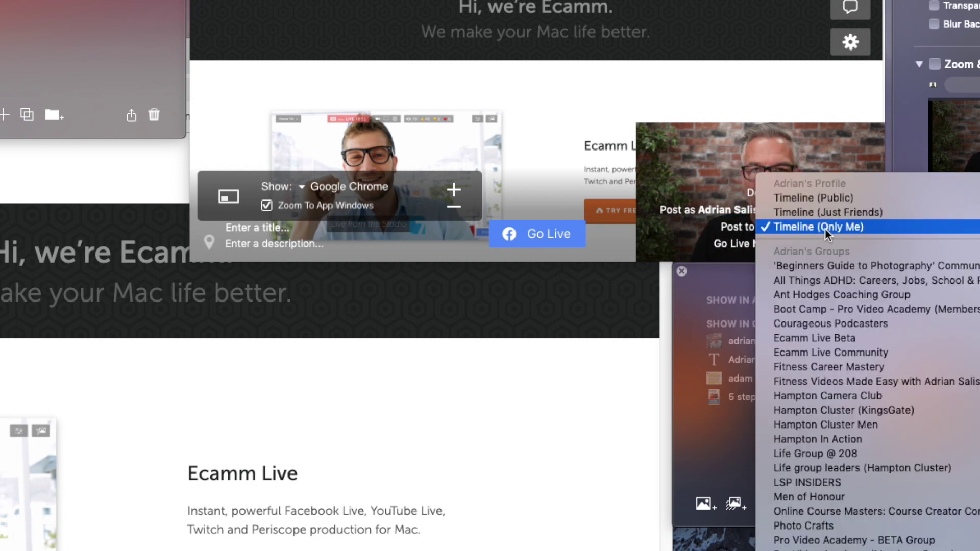
pyautogui.click(825, 229)
pyautogui.click(547, 234)
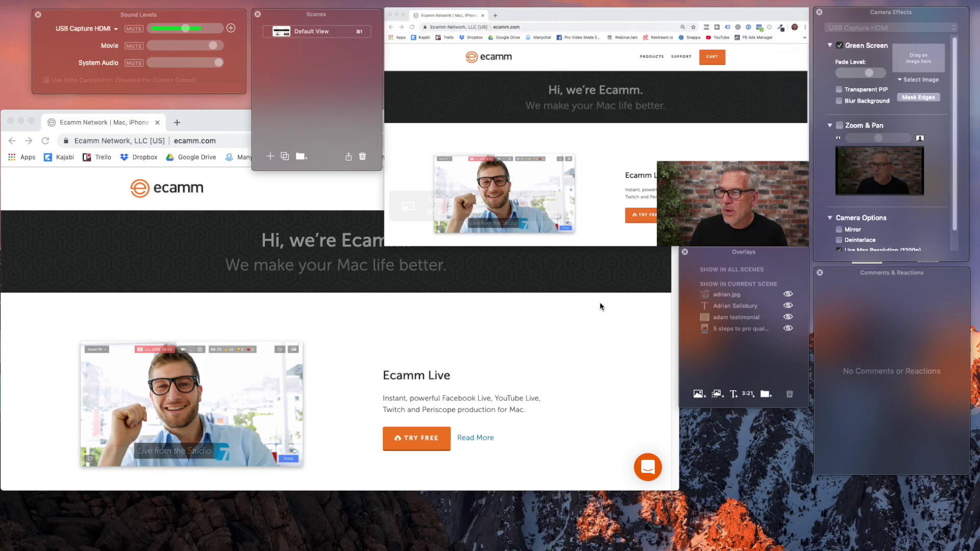
# Move the Chrome window lower and reposition and enlarge the floating live preview.
pyautogui.click(600, 306)
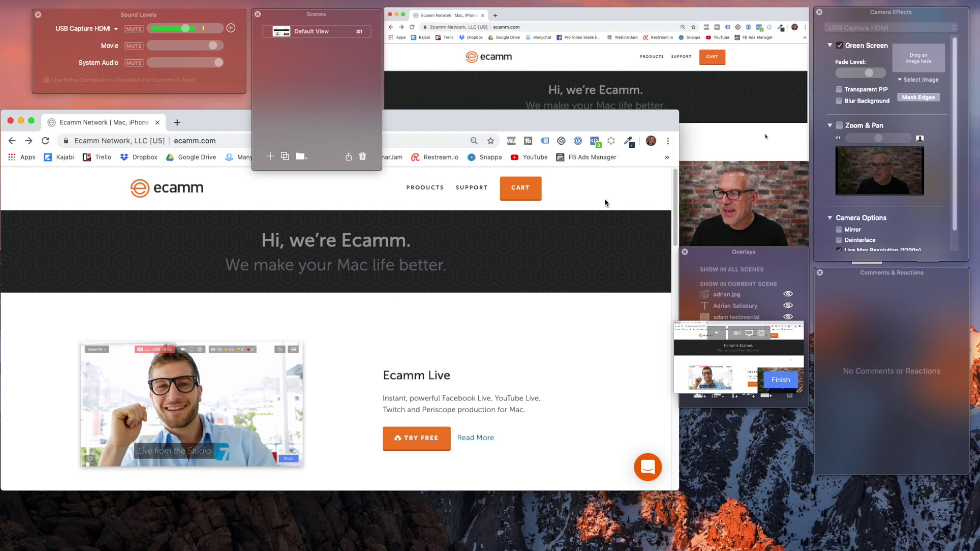
pyautogui.moveTo(565, 127)
pyautogui.mouseDown()
pyautogui.moveTo(569, 193)
pyautogui.moveTo(564, 146)
pyautogui.mouseUp()
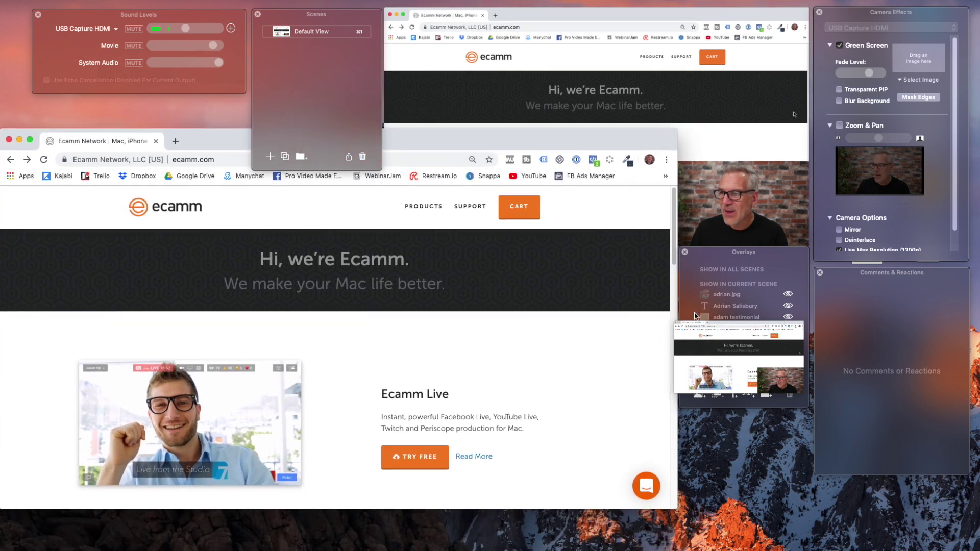
pyautogui.moveTo(734, 323)
pyautogui.moveTo(734, 323); pyautogui.dragTo(529, 242)
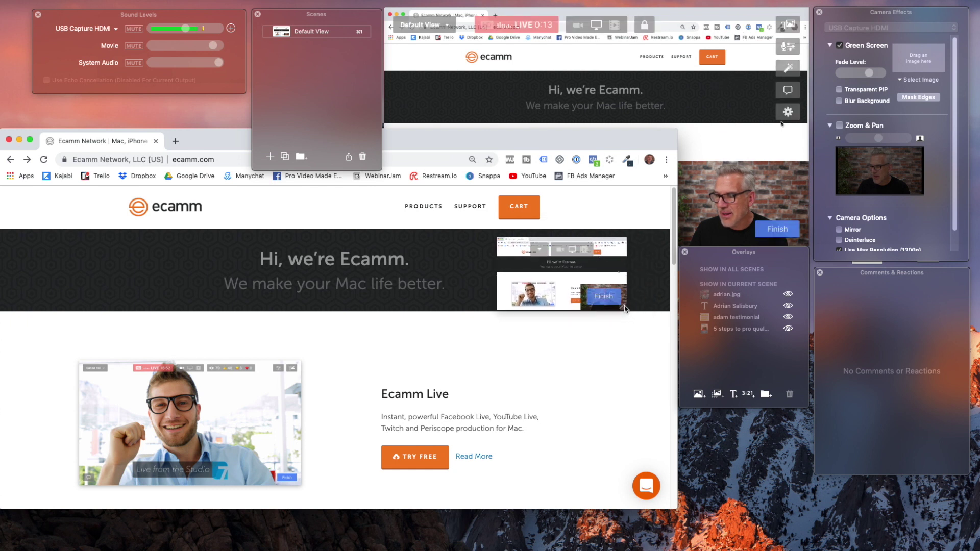
pyautogui.doubleClick(605, 238)
pyautogui.moveTo(605, 238); pyautogui.dragTo(599, 212)
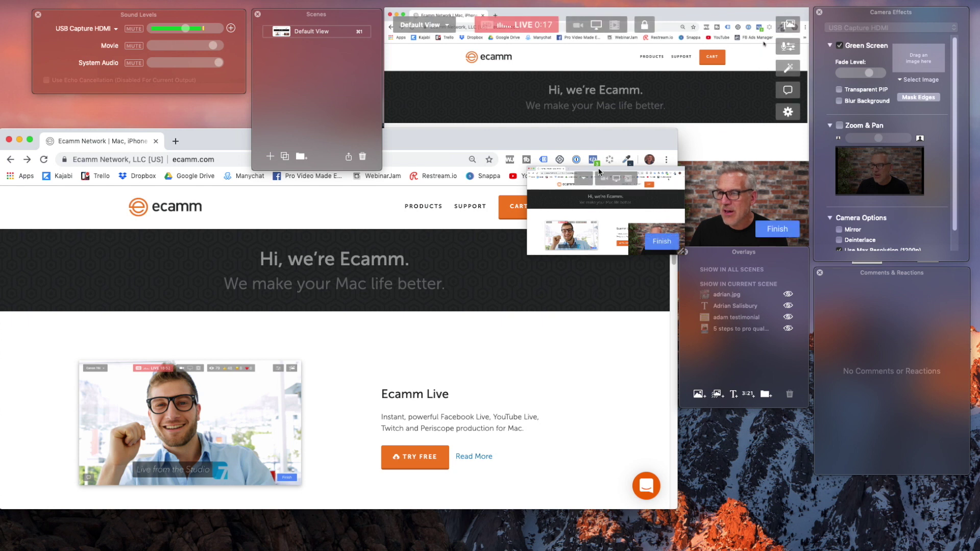
# Move the preview off the web page, shift the Comments panel, and enlarge the preview.
pyautogui.moveTo(600, 171); pyautogui.dragTo(767, 374)
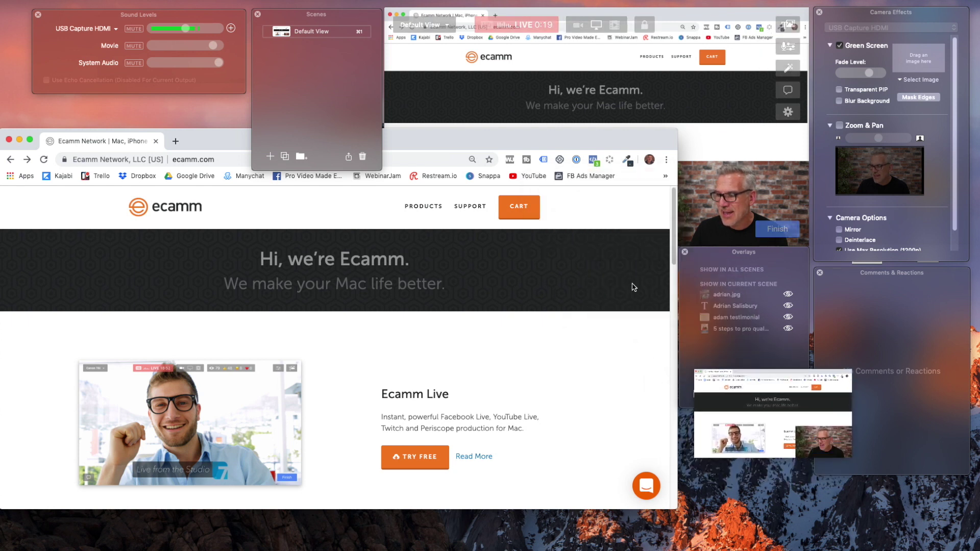
pyautogui.scroll(-7, 571, 337)
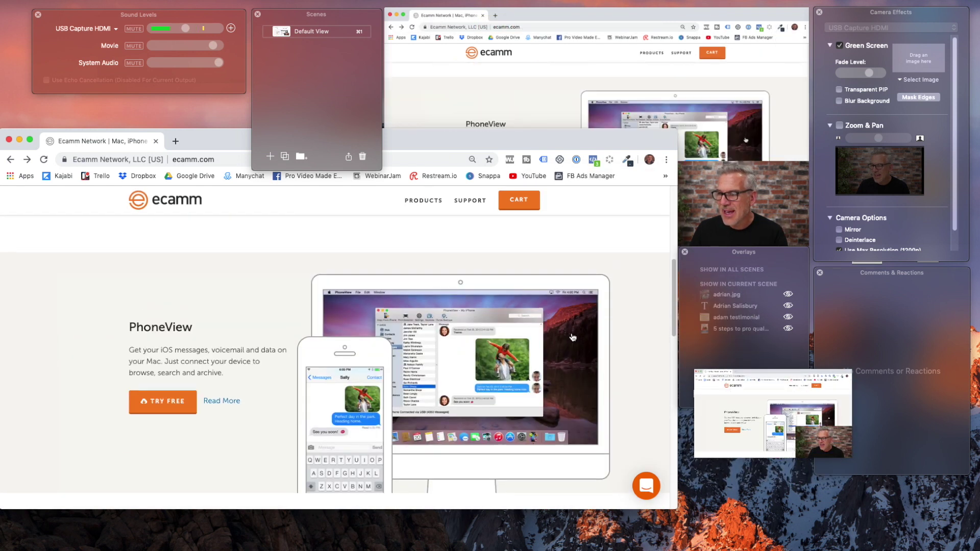
pyautogui.scroll(7, 572, 337)
pyautogui.moveTo(783, 418)
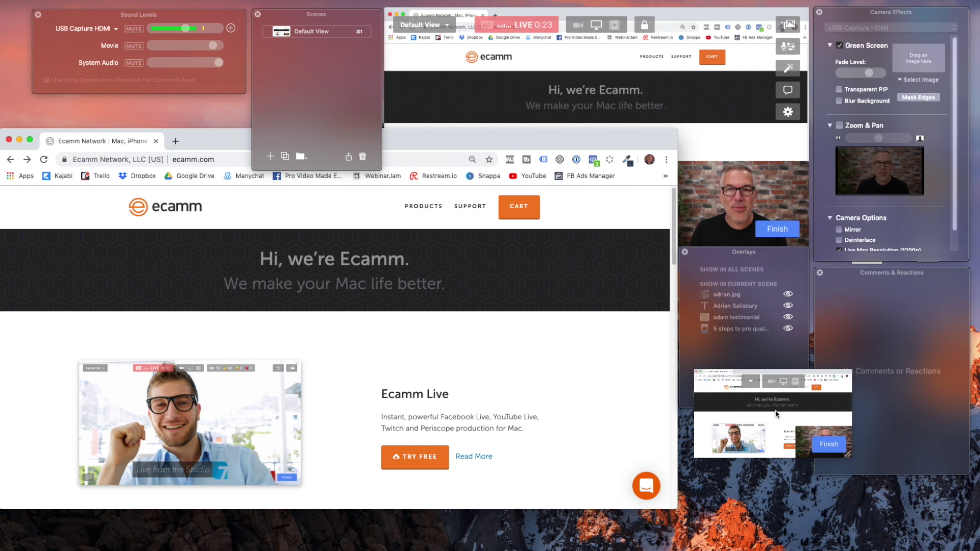
pyautogui.moveTo(751, 384)
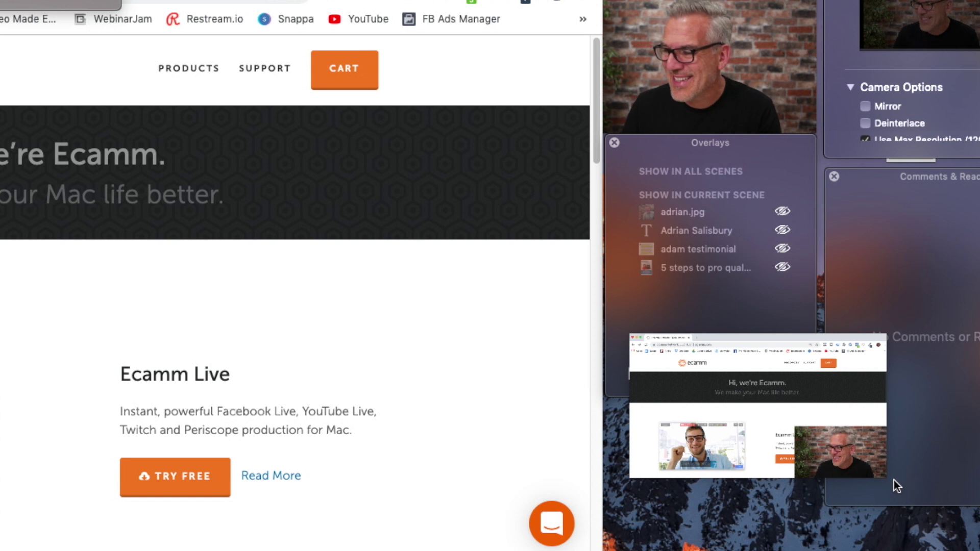
pyautogui.moveTo(887, 474)
pyautogui.mouseDown()
pyautogui.moveTo(975, 524)
pyautogui.moveTo(888, 477)
pyautogui.mouseUp()
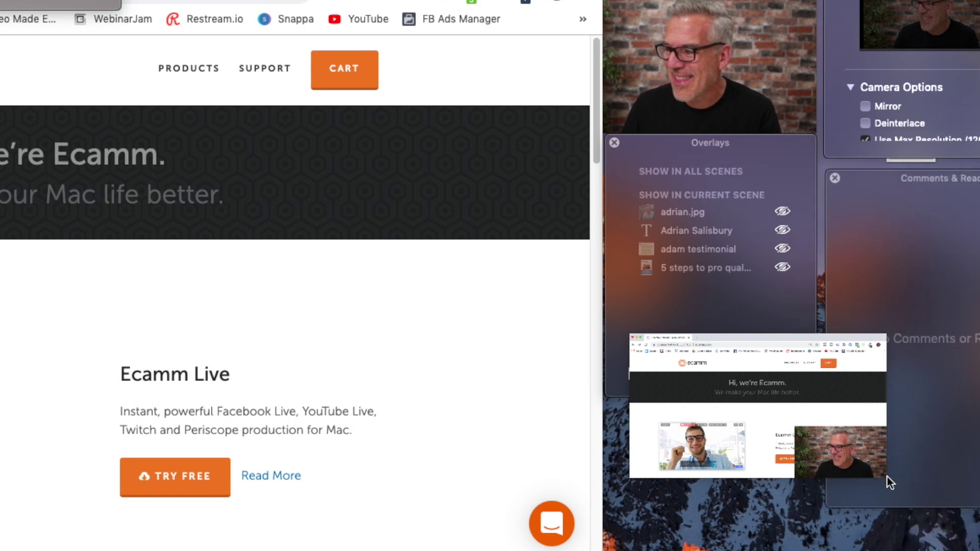
pyautogui.moveTo(789, 406)
pyautogui.moveTo(823, 477); pyautogui.dragTo(962, 533)
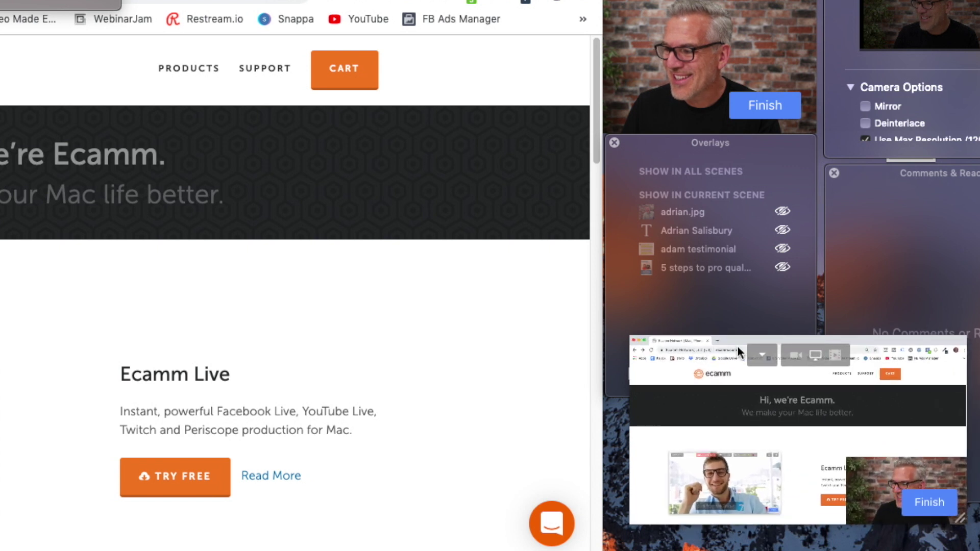
# Switch the broadcast to the camera view, then back to the screen share.
pyautogui.click(758, 354)
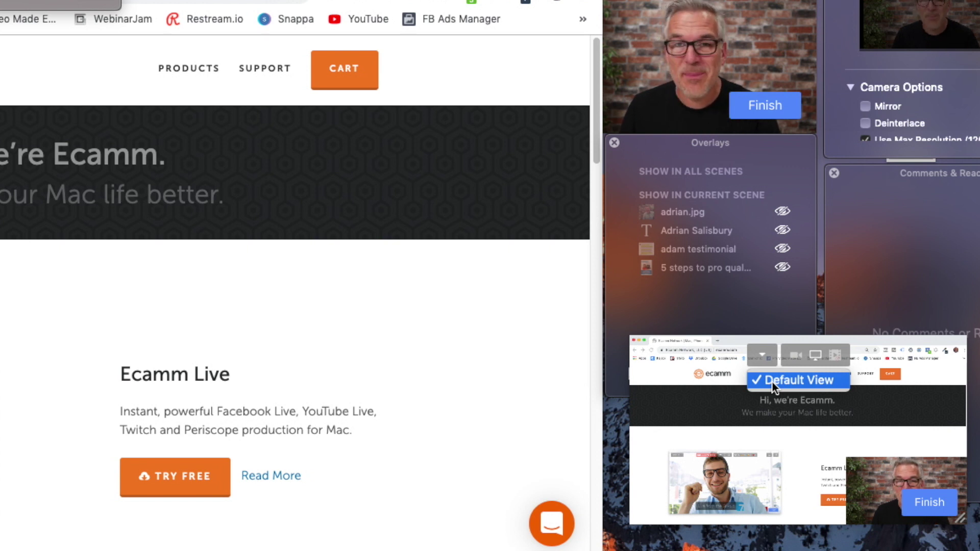
pyautogui.click(795, 354)
pyautogui.click(795, 355)
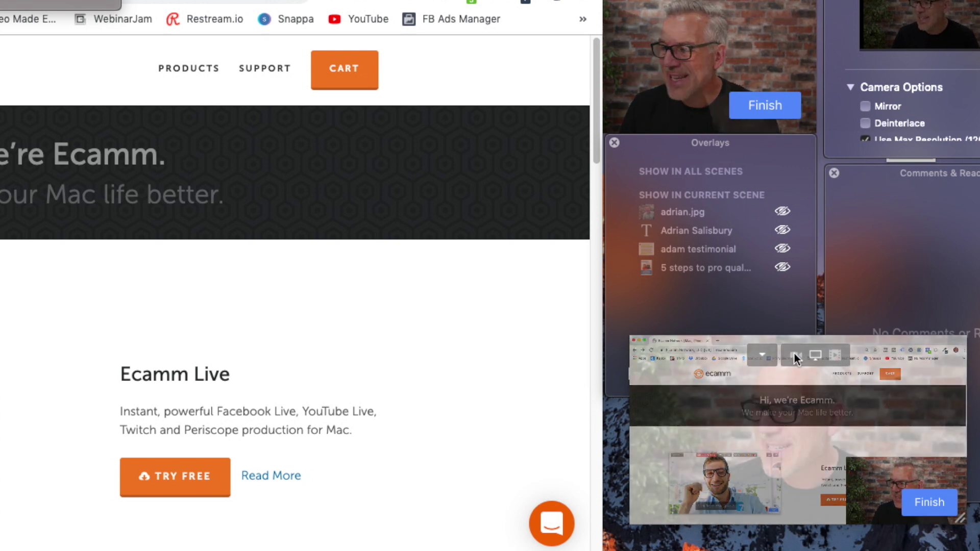
pyautogui.click(817, 355)
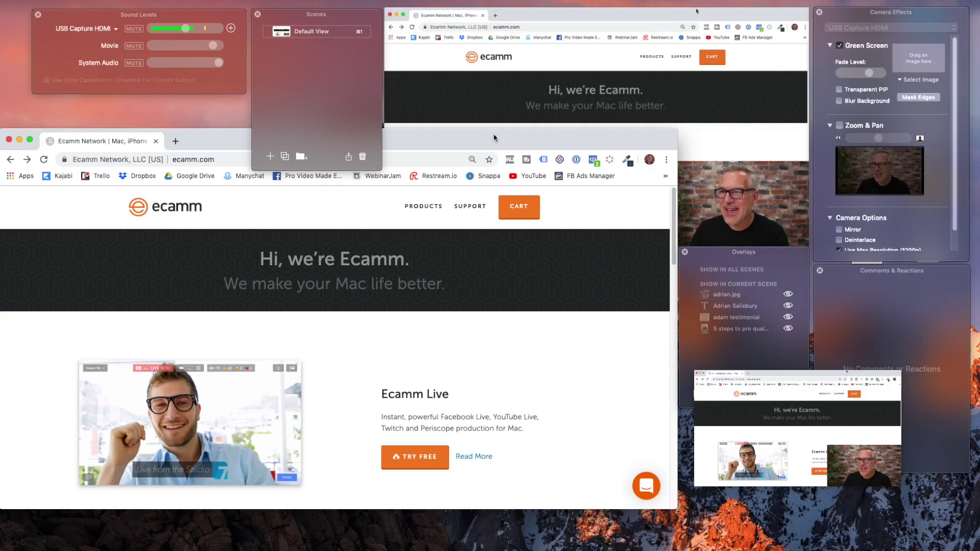
# Close the Scenes, Sound Levels and Overlays panels and enlarge the Chrome window upward and wider.
pyautogui.moveTo(493, 138); pyautogui.dragTo(483, 110)
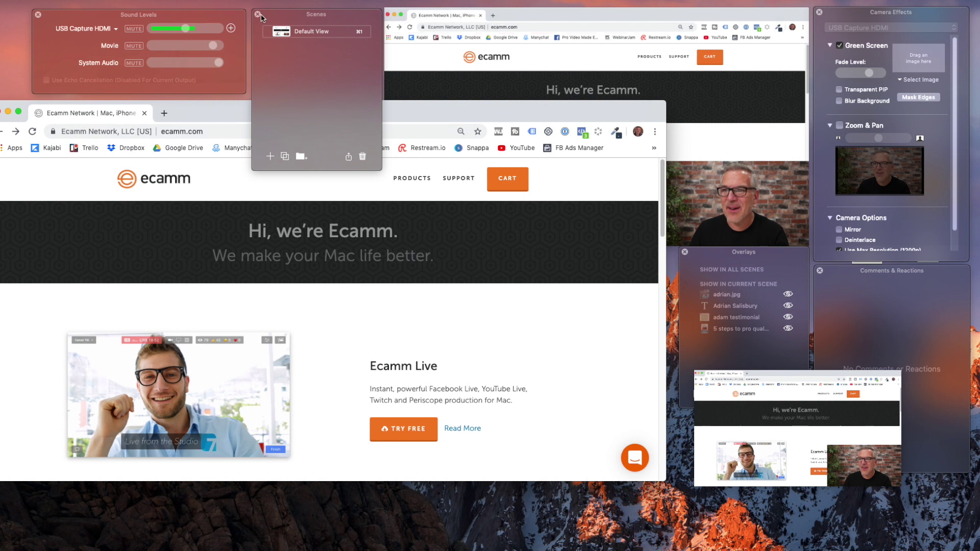
pyautogui.click(258, 15)
pyautogui.click(38, 15)
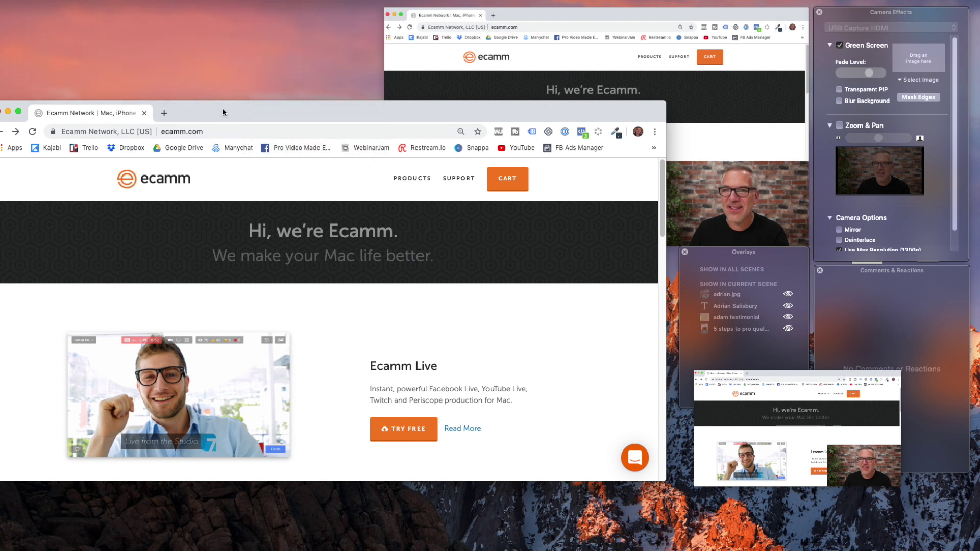
pyautogui.moveTo(227, 101); pyautogui.dragTo(236, 7)
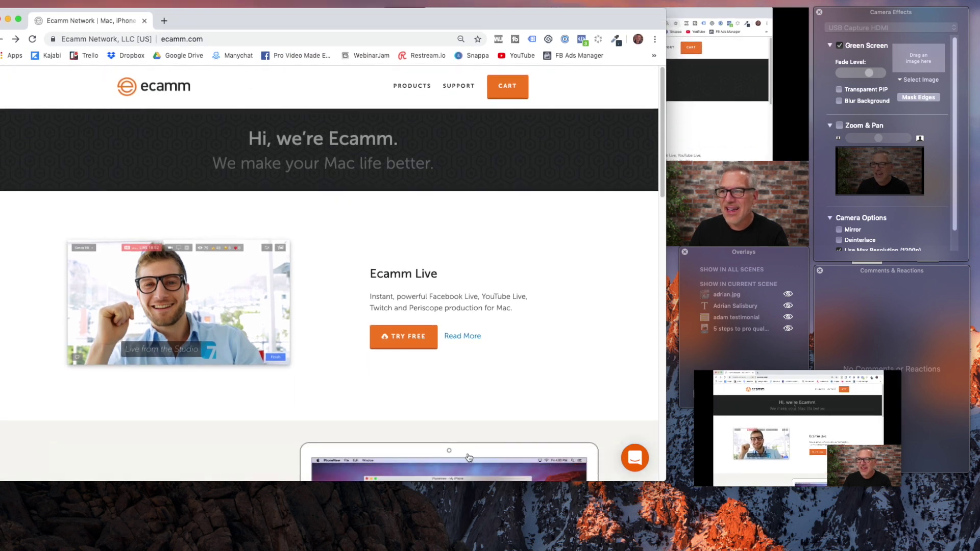
pyautogui.moveTo(664, 478); pyautogui.dragTo(809, 479)
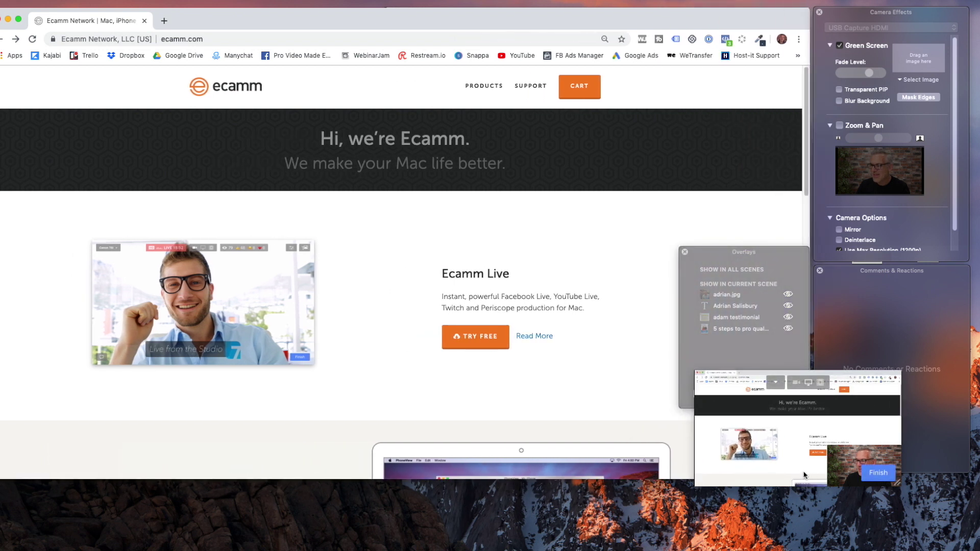
pyautogui.click(685, 253)
# Shrink the preview, move it over the Comments and Reactions panel, and open the Ecamm Live product page.
pyautogui.moveTo(755, 369); pyautogui.dragTo(773, 389)
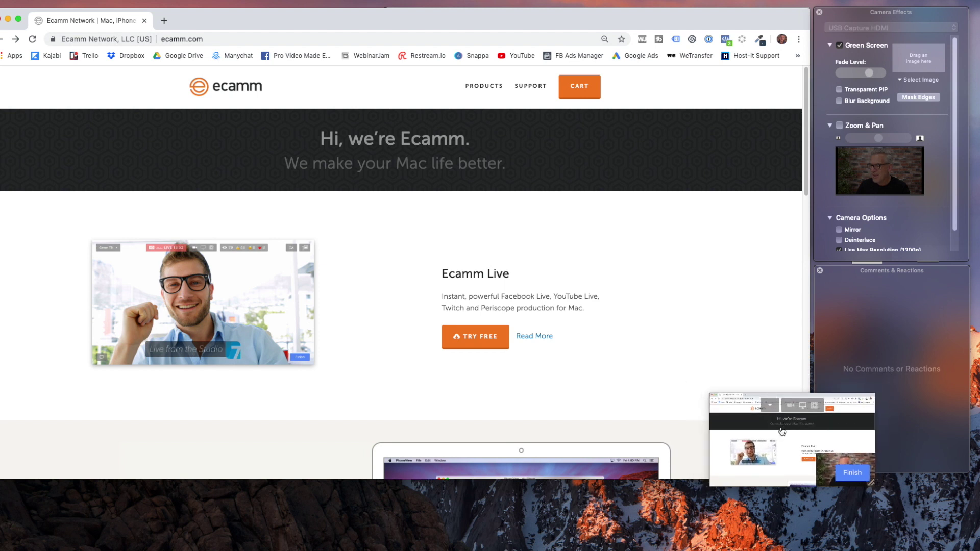
pyautogui.moveTo(781, 429); pyautogui.dragTo(883, 333)
pyautogui.moveTo(683, 329); pyautogui.dragTo(678, 289)
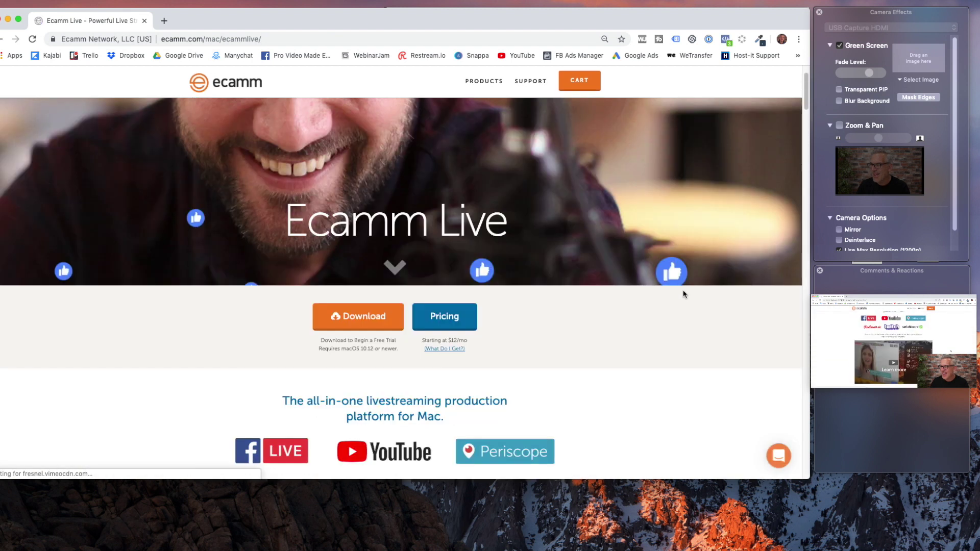
pyautogui.moveTo(908, 375)
pyautogui.scroll(-15, 632, 363)
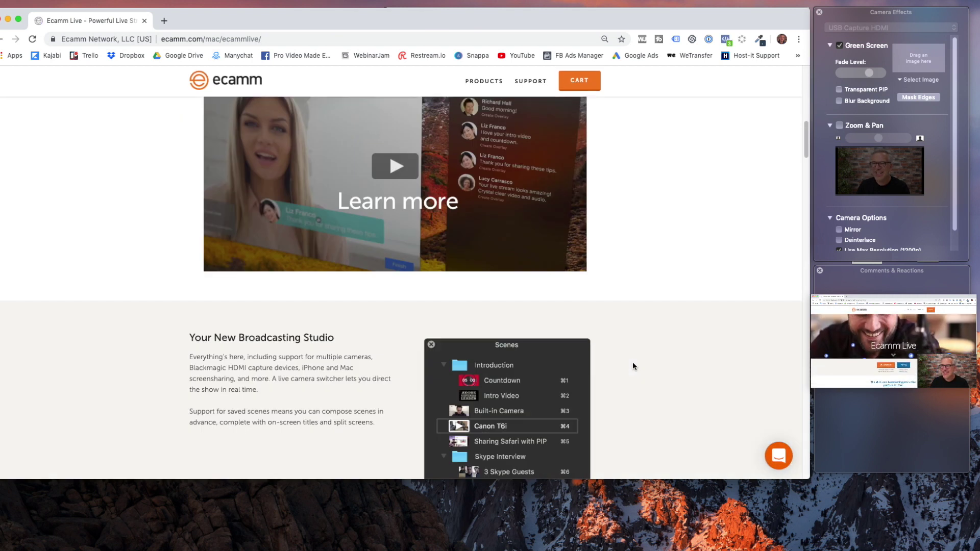
pyautogui.moveTo(943, 387)
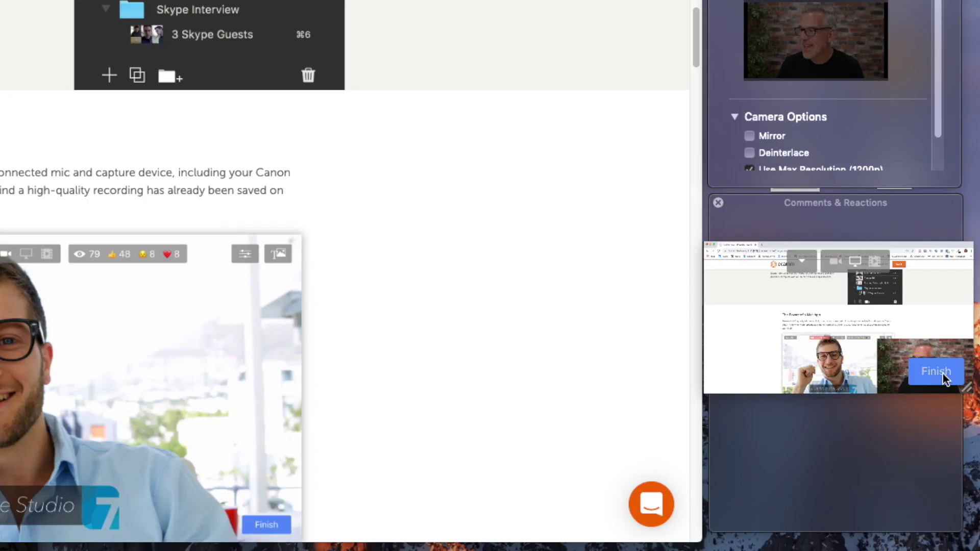
# End the Facebook broadcast with Finish and End Broadcast, then dismiss the broadcast-ended notice.
pyautogui.click(937, 372)
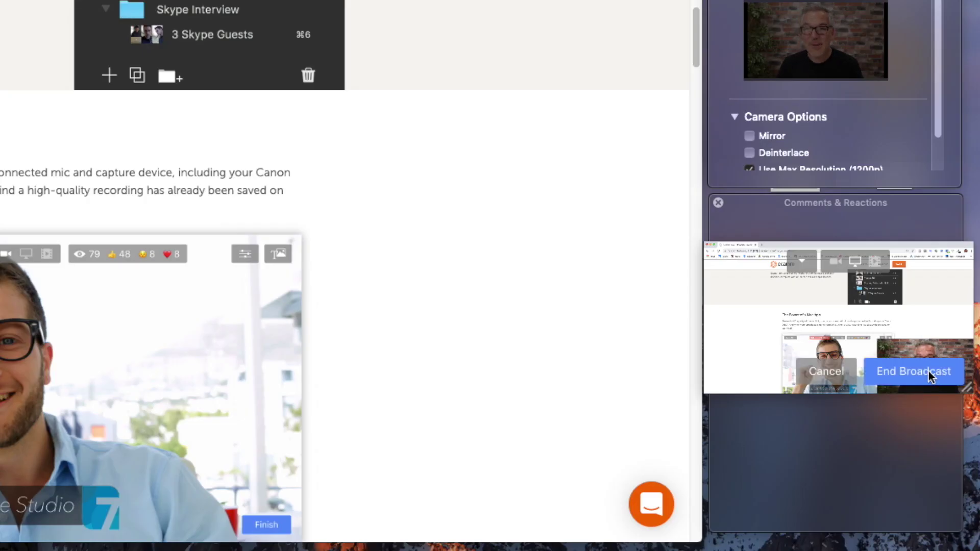
pyautogui.click(930, 372)
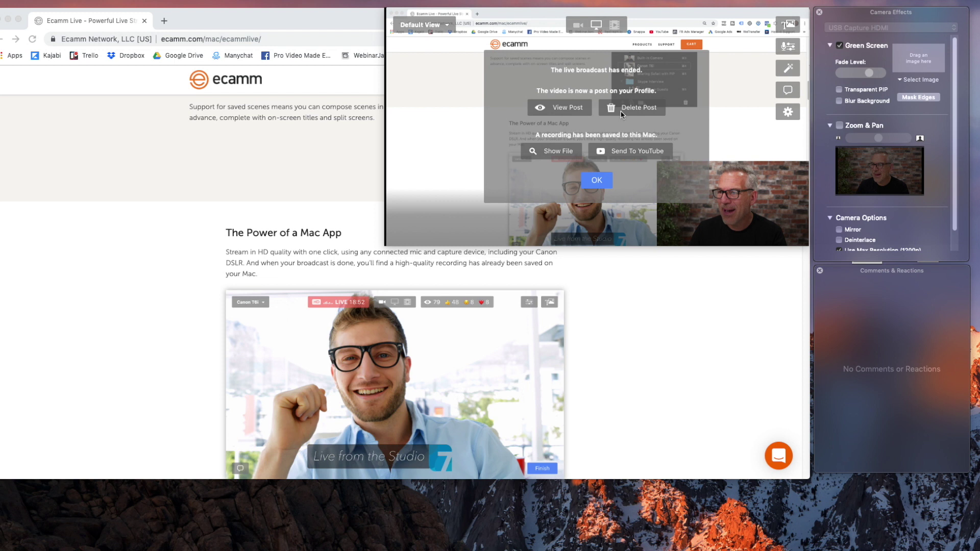
pyautogui.click(597, 25)
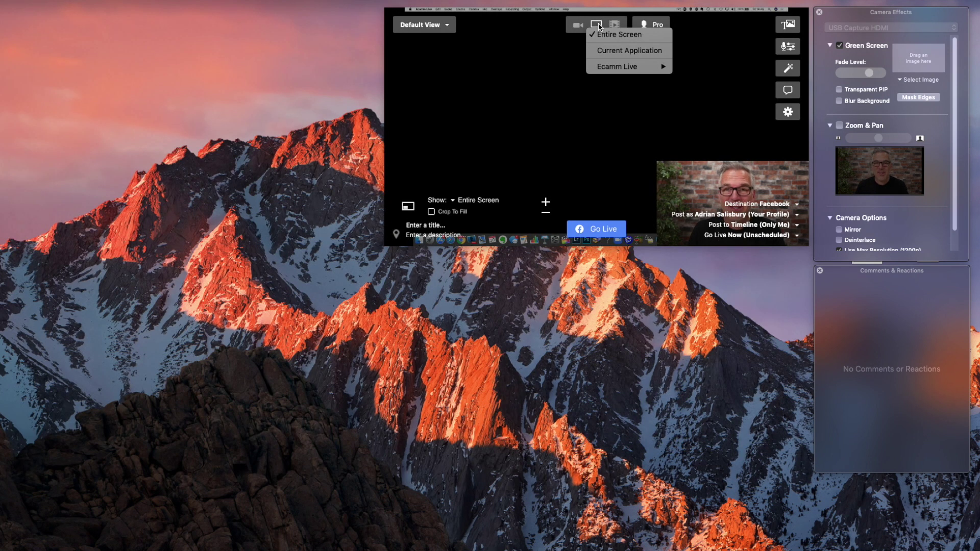
# Close the Entire Screen source menu and switch the source back to the camera.
pyautogui.click(579, 28)
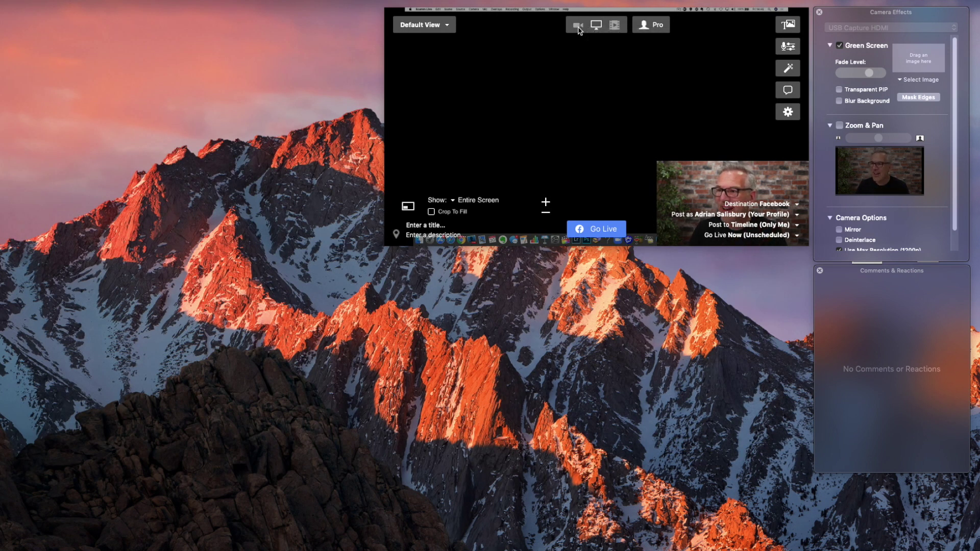
pyautogui.click(579, 28)
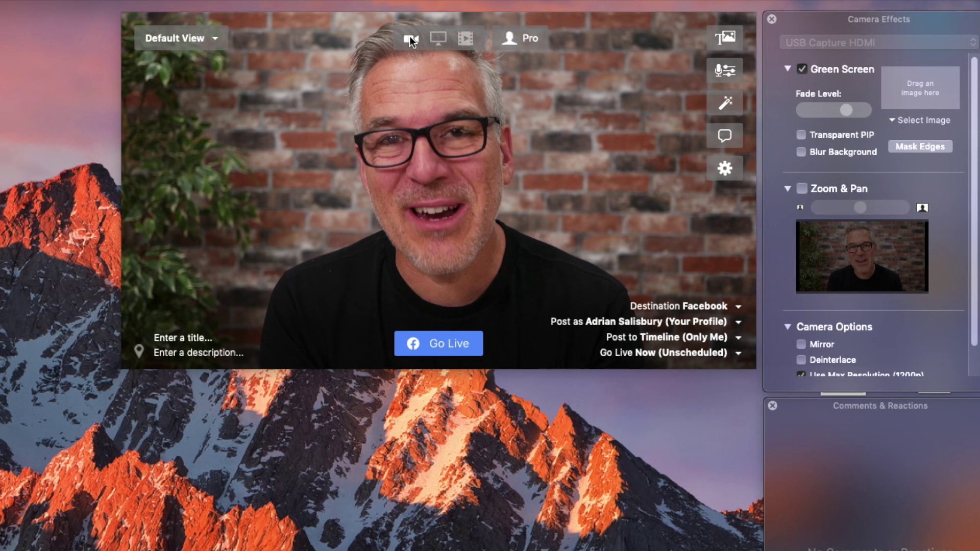